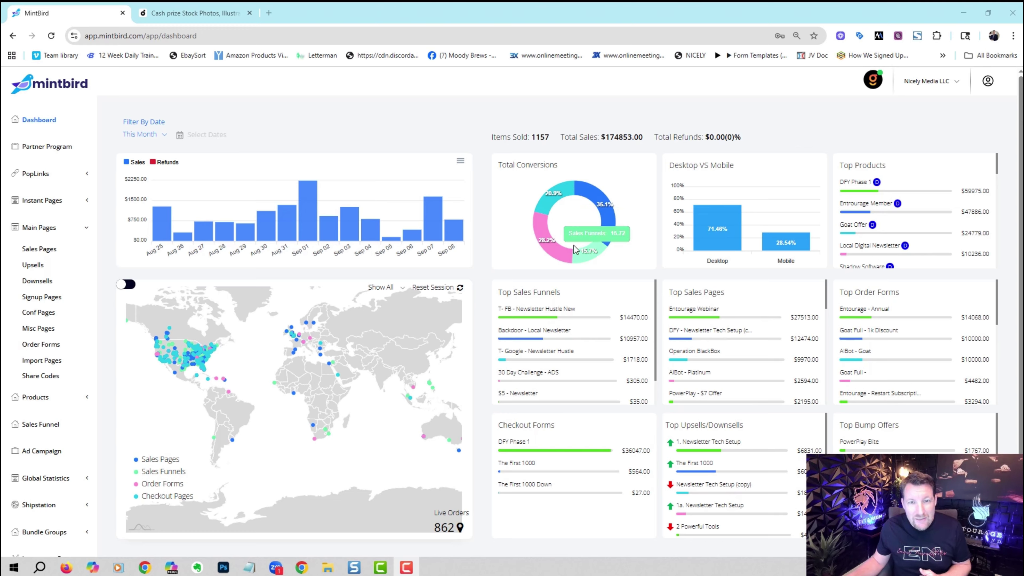
# Show the Sales Pages list sorted by Most Sales $.
pyautogui.moveTo(557, 248)
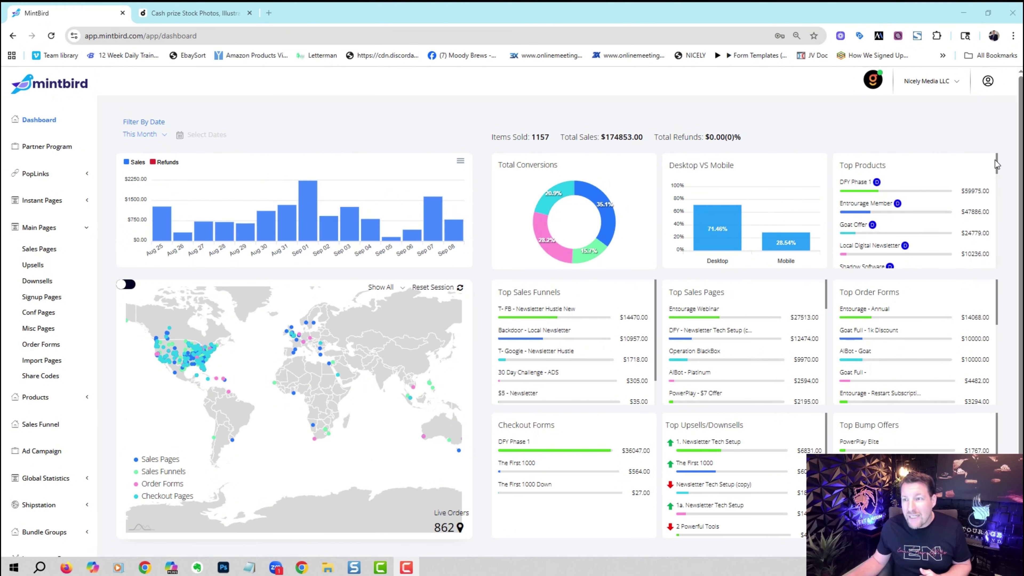
pyautogui.scroll(-10, 997, 166)
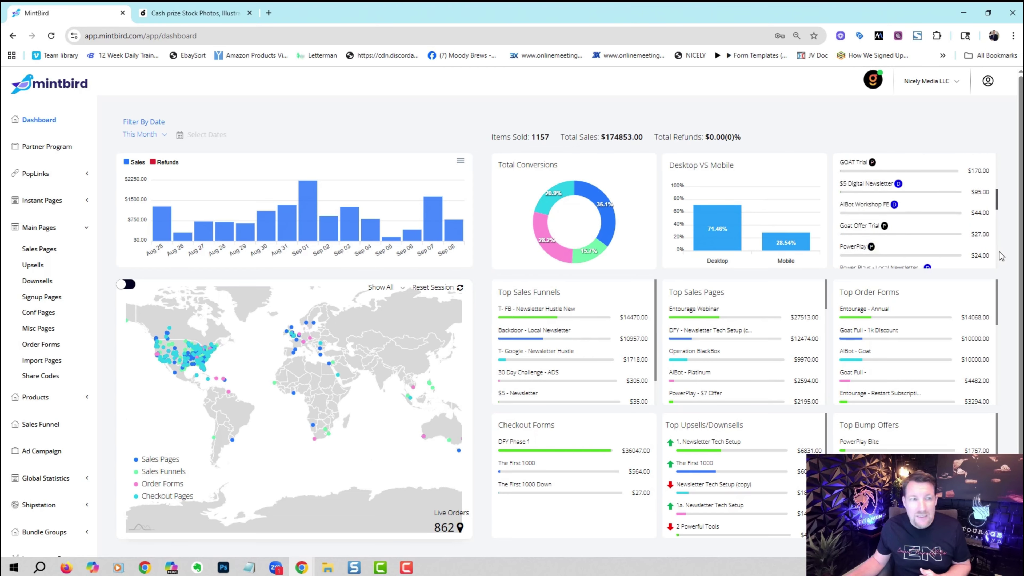
pyautogui.scroll(10, 1005, 215)
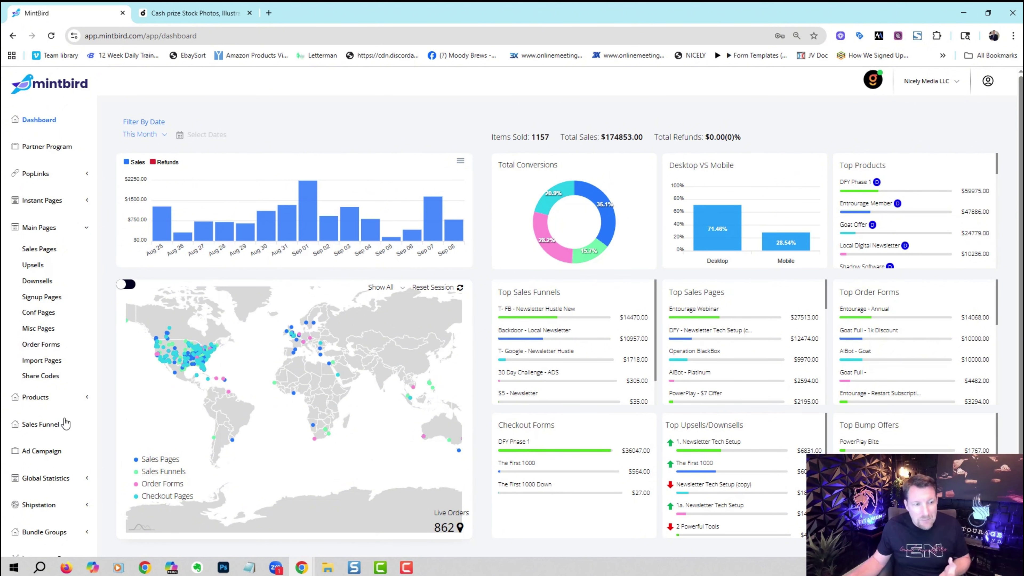
pyautogui.click(50, 255)
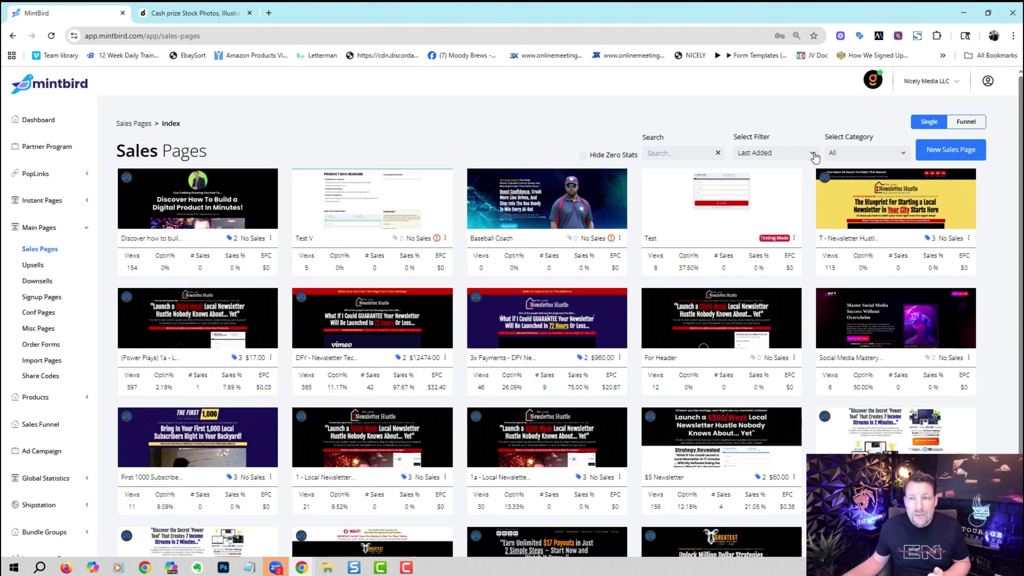
pyautogui.click(813, 153)
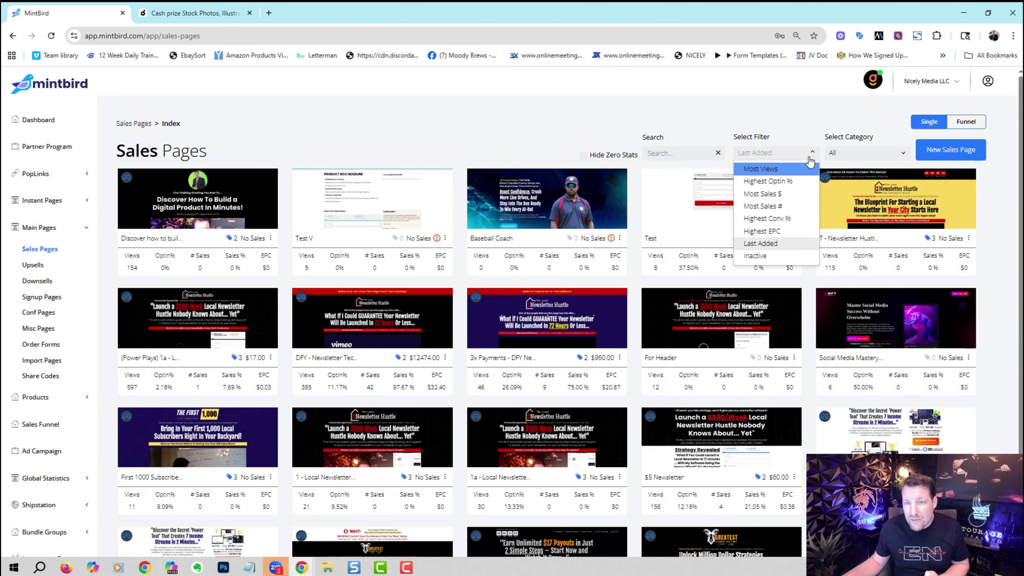
pyautogui.click(794, 194)
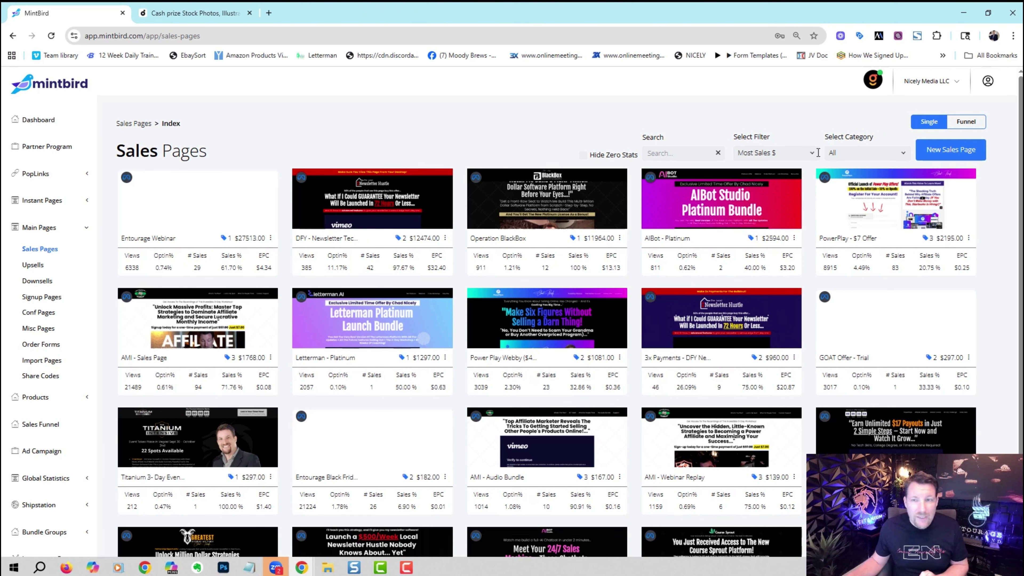
# Review the sort and category options for sales pages, leaving the category on All.
pyautogui.click(818, 155)
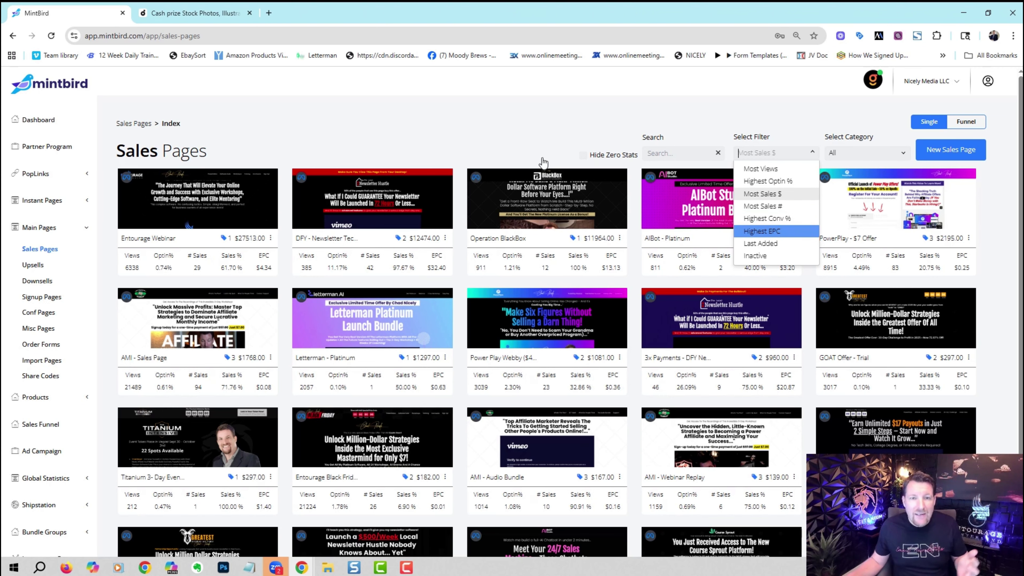
pyautogui.click(468, 144)
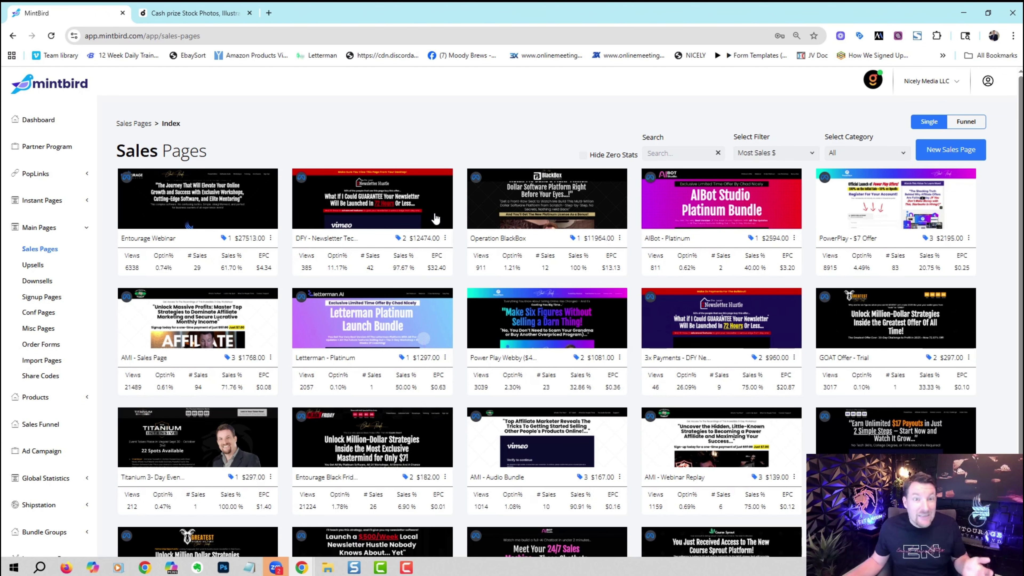
pyautogui.click(836, 157)
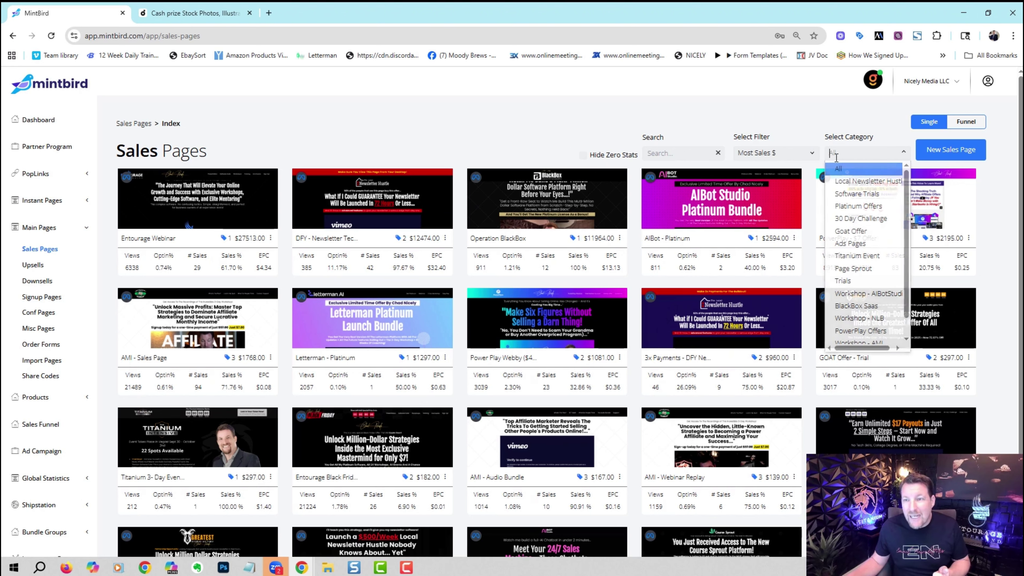
pyautogui.click(546, 128)
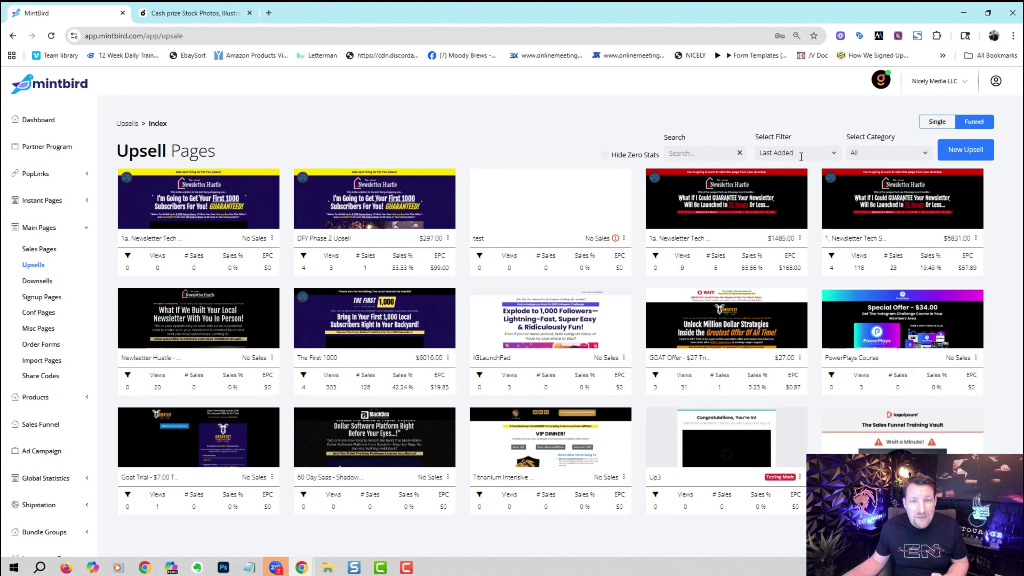
# Sort upsell pages by Most Sales #, then visit the Downsells, Signup Pages and Conf Pages lists.
pyautogui.click(792, 155)
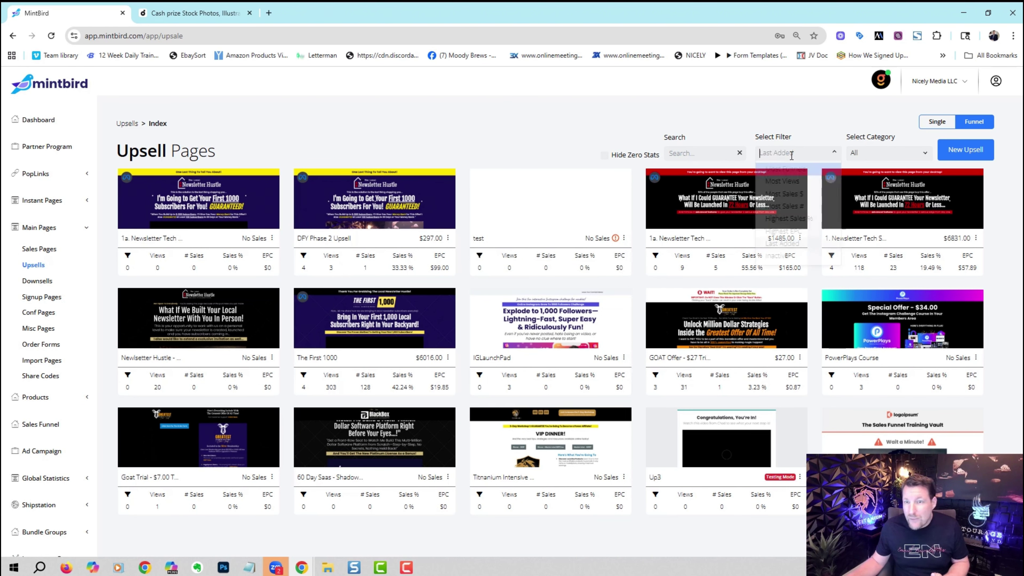
pyautogui.click(785, 206)
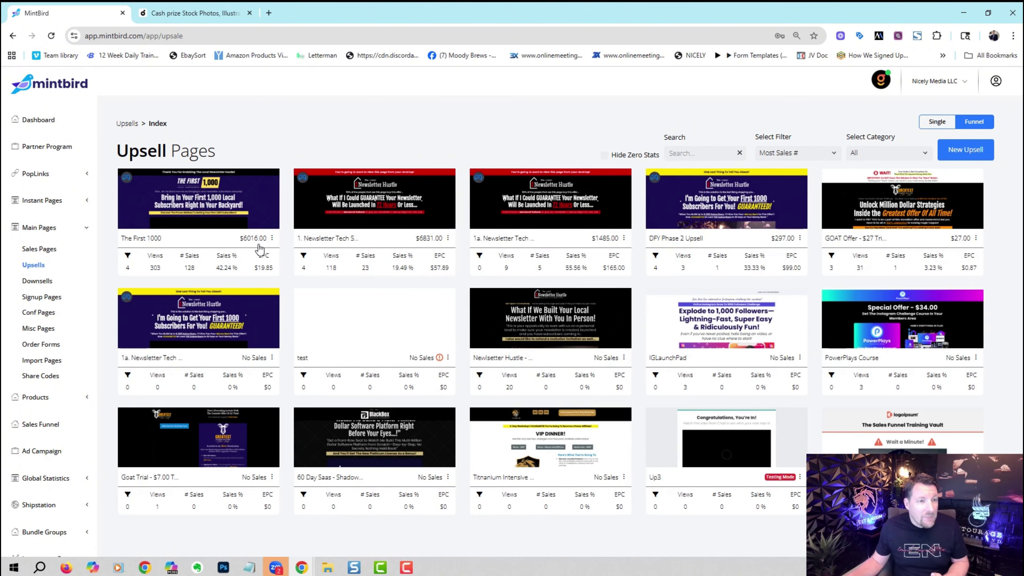
pyautogui.click(49, 281)
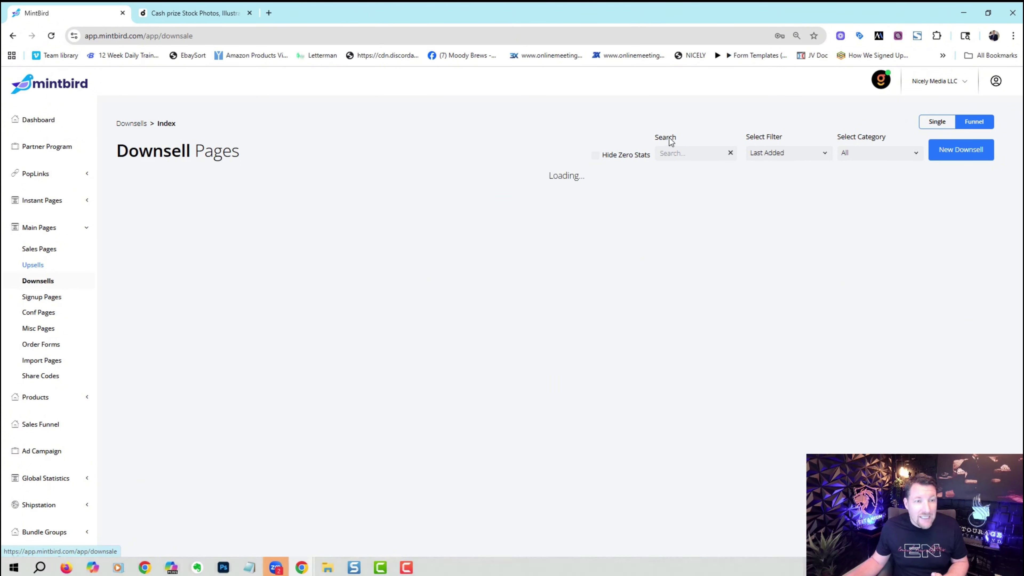
pyautogui.click(57, 301)
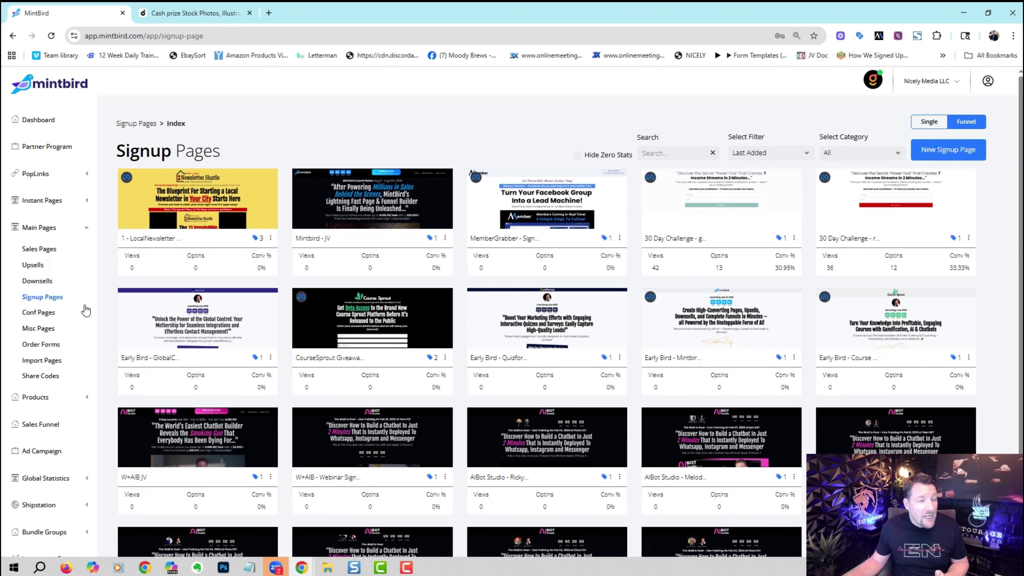
pyautogui.click(40, 312)
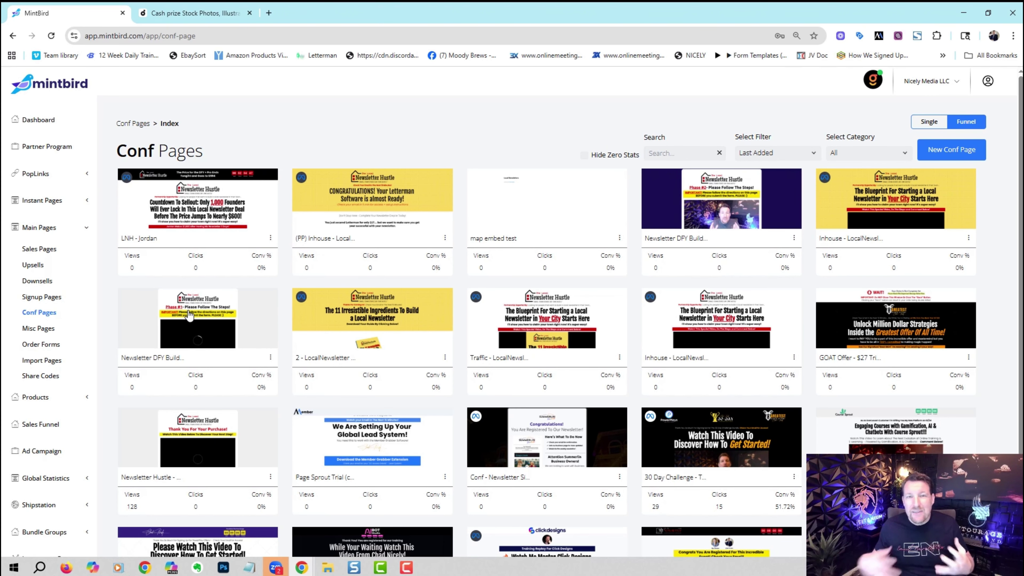
# Show the Misc Pages list and expand Products into Physical, Digital and Payment Plans.
pyautogui.click(48, 329)
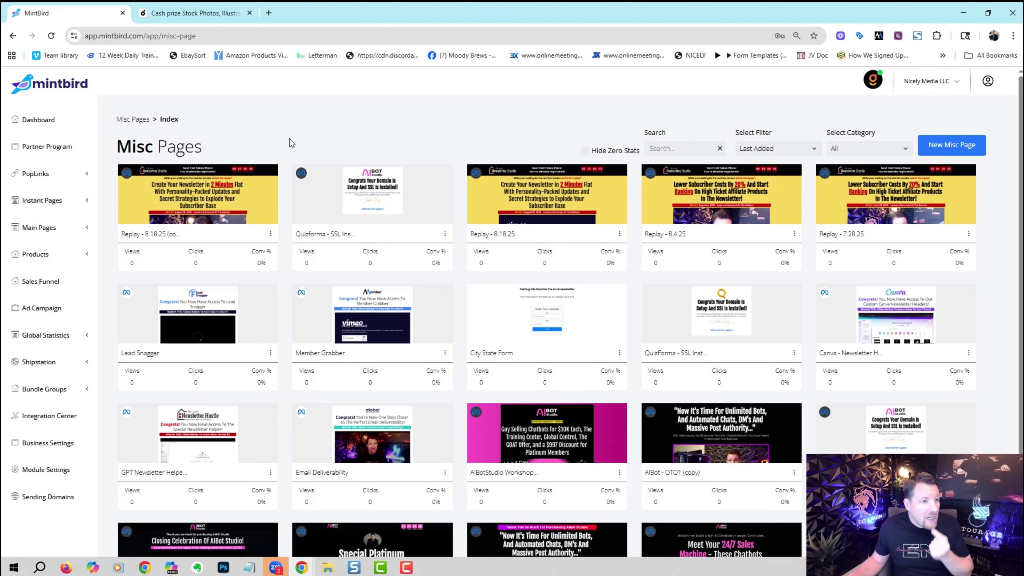
pyautogui.click(88, 254)
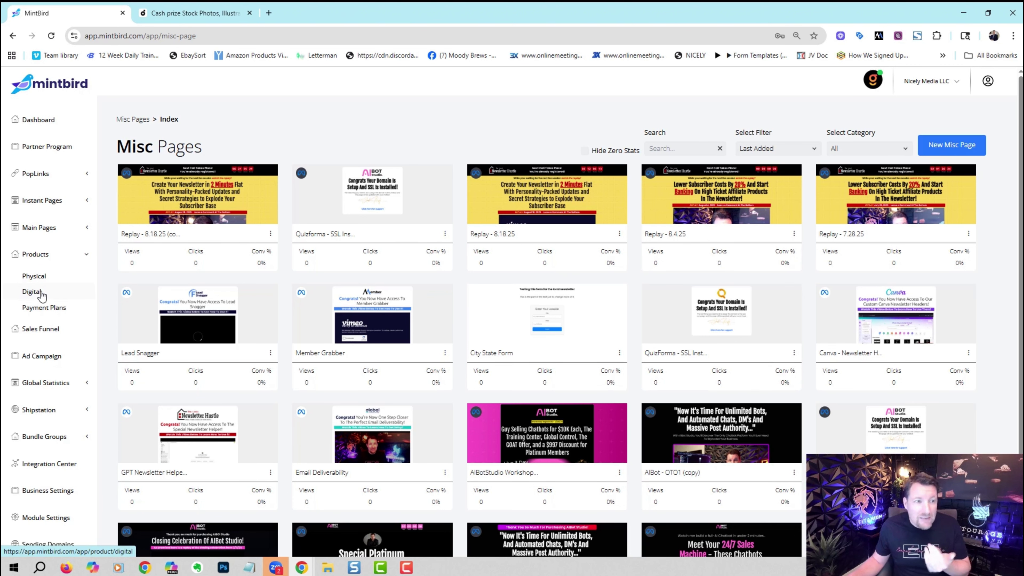
# Sort digital products by Most Sales $ and edit the Goat Offer order form.
pyautogui.click(32, 292)
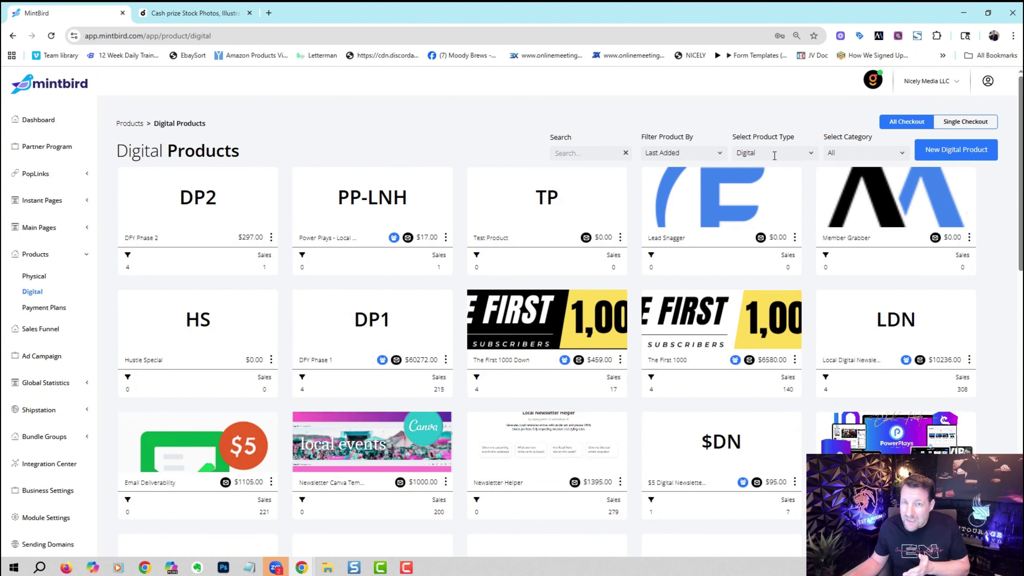
pyautogui.click(701, 154)
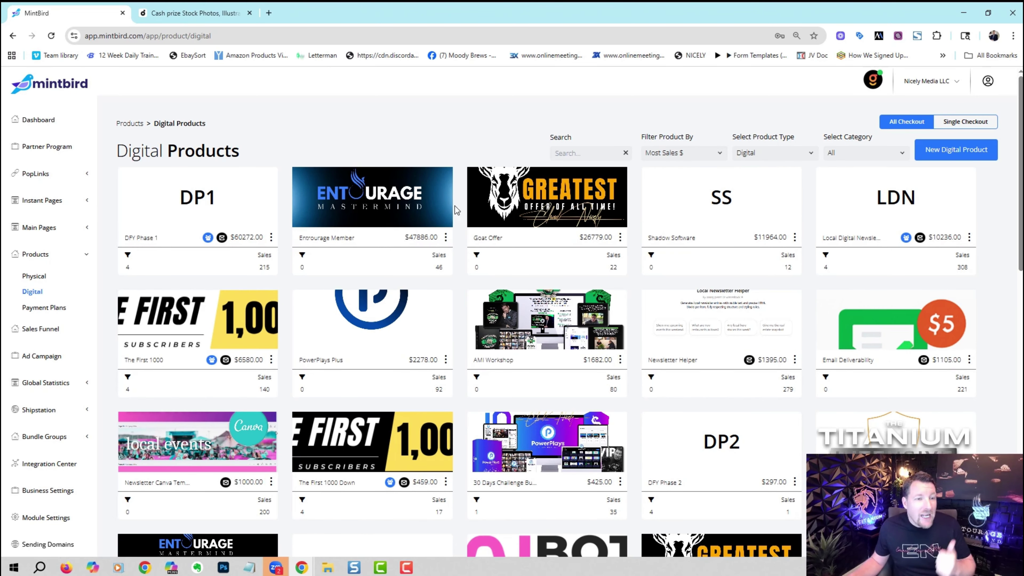
pyautogui.click(619, 237)
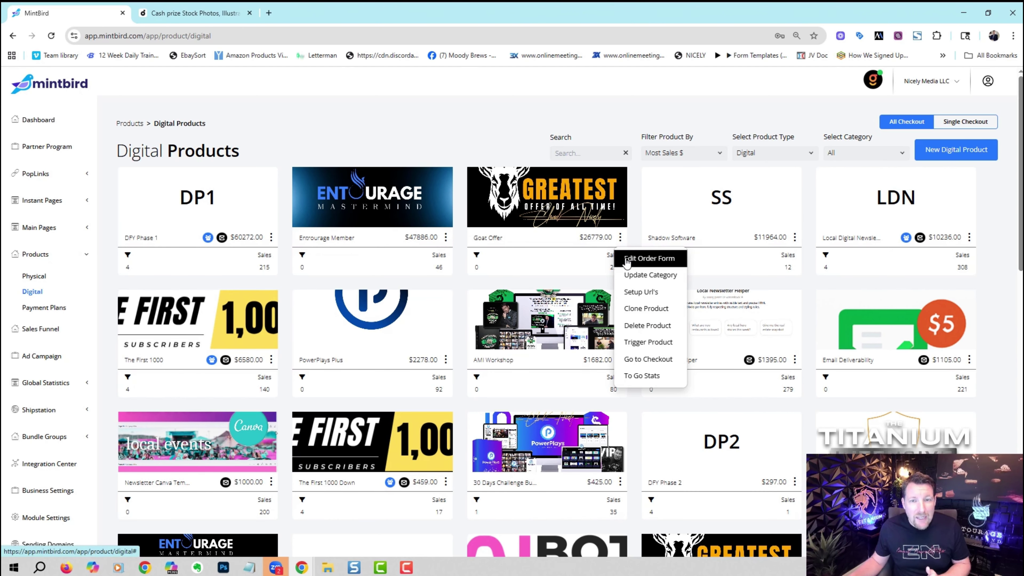
pyautogui.click(627, 260)
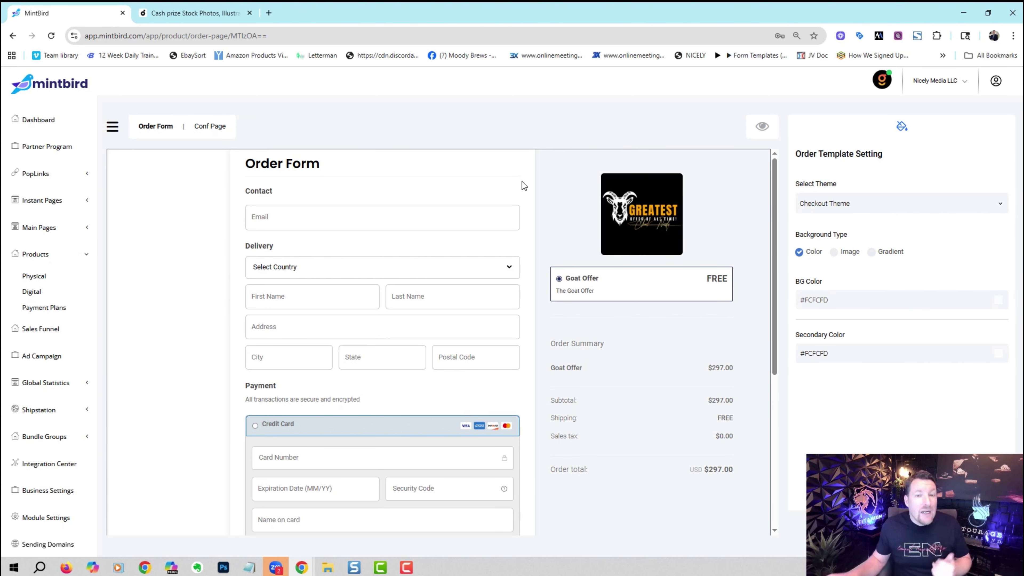
# Go back from the Goat Offer order form to the Digital Products list.
pyautogui.click(12, 37)
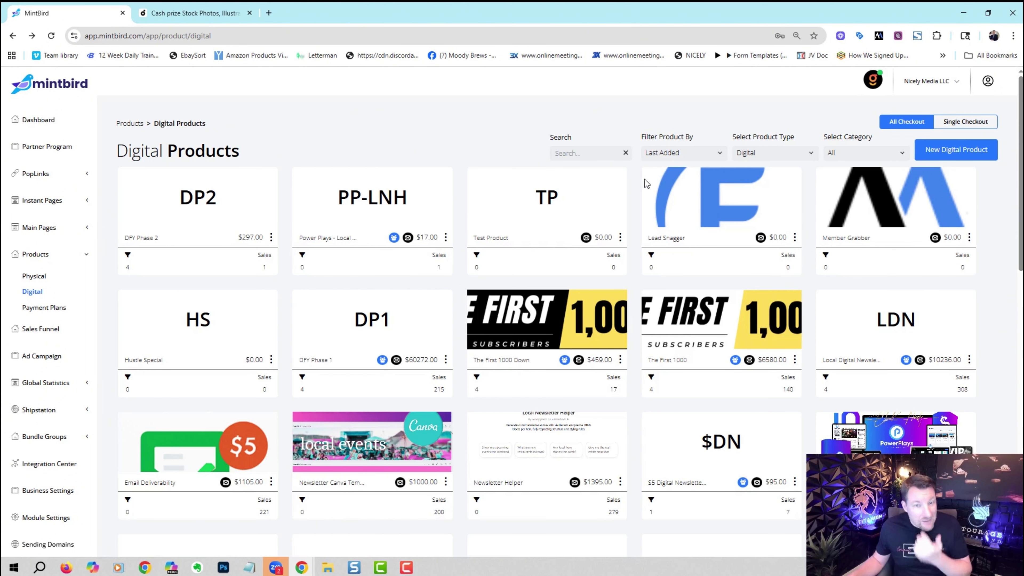
# View The First 1000 Down product details, keeping payment on One Time, and expand Main Pages.
pyautogui.click(544, 318)
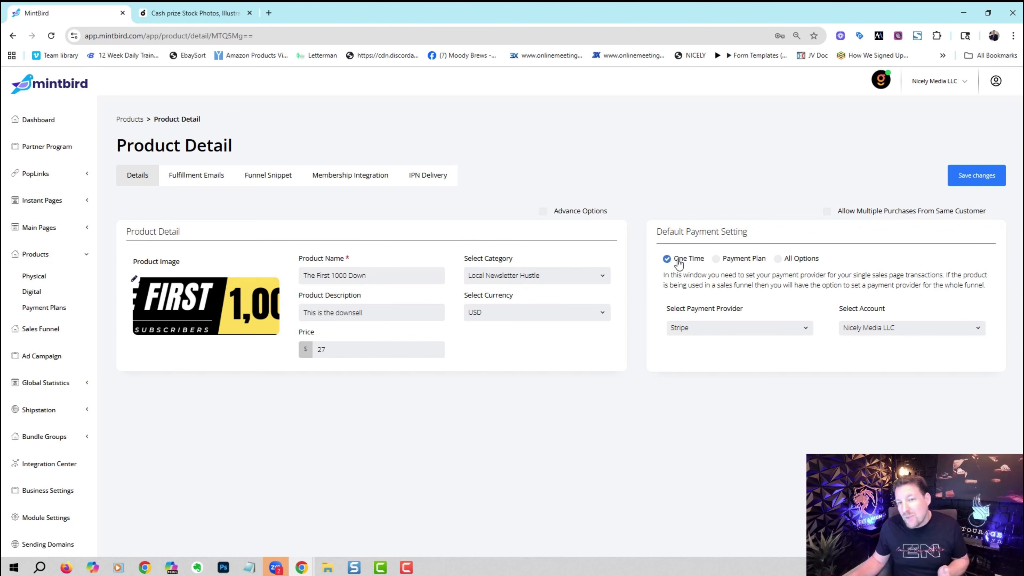
pyautogui.click(778, 259)
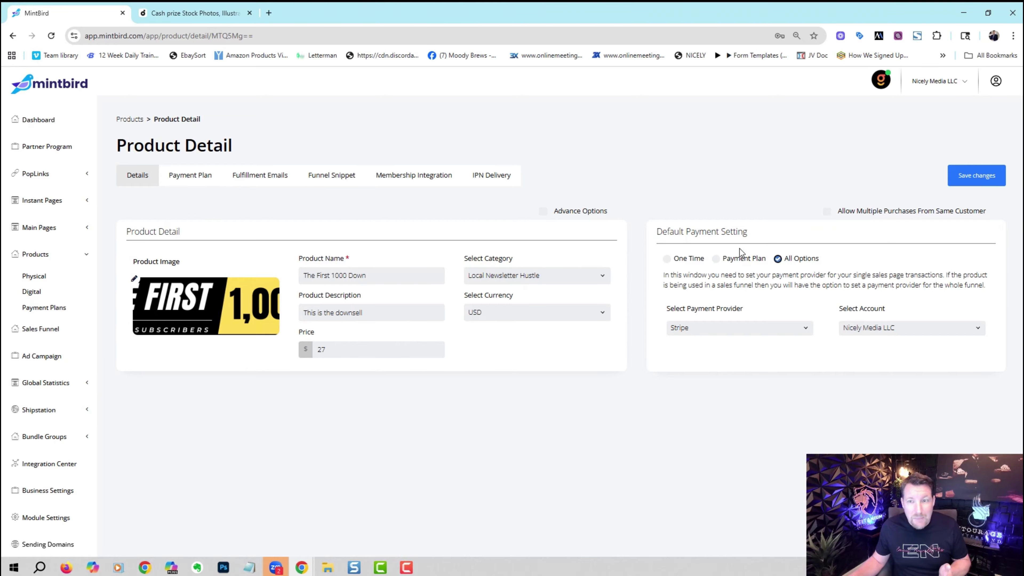
pyautogui.click(667, 258)
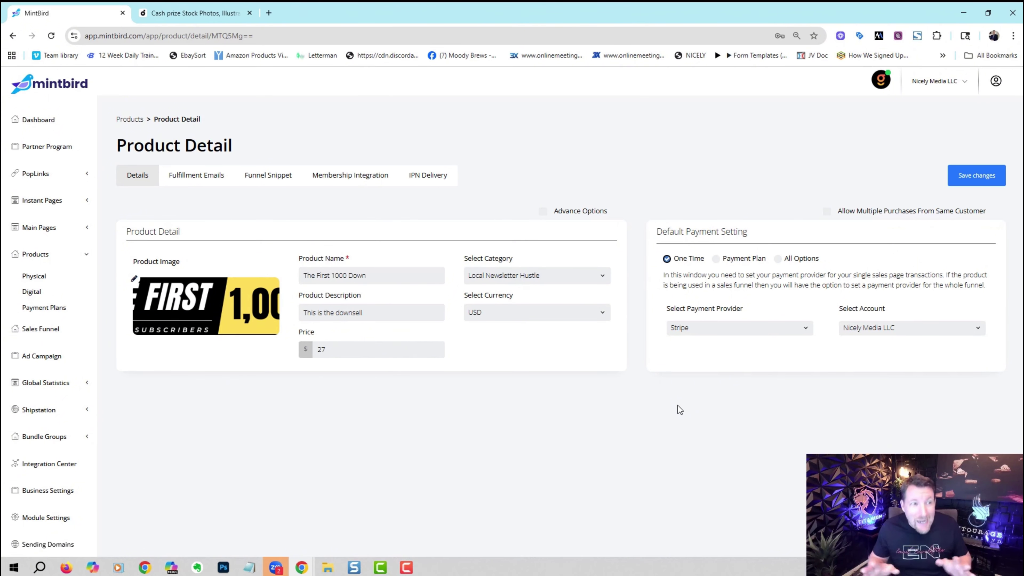
pyautogui.click(85, 233)
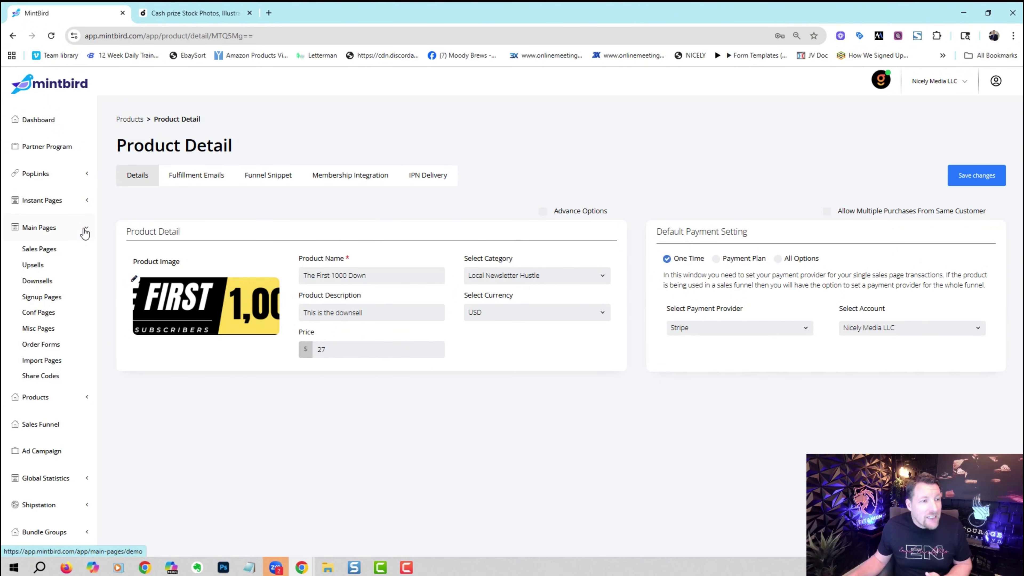
# Open the Baseball Coach sales page in the editor and its hero section settings.
pyautogui.click(52, 249)
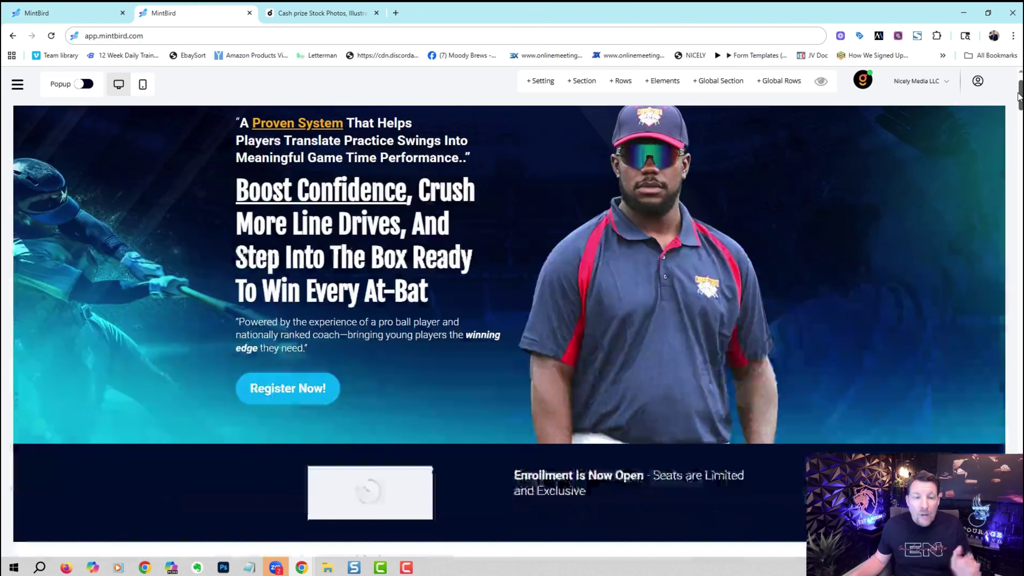
pyautogui.scroll(-3, 1018, 101)
pyautogui.moveTo(1018, 101); pyautogui.dragTo(1011, 81)
pyautogui.click(20, 160)
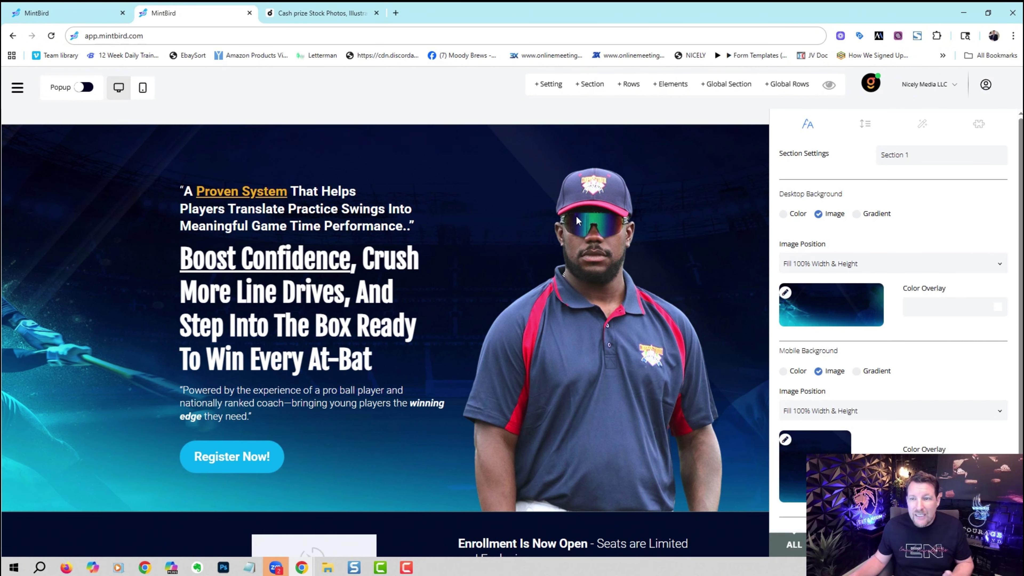
# Try Color and Gradient hero backgrounds, revert to Image, and close section settings.
pyautogui.click(817, 212)
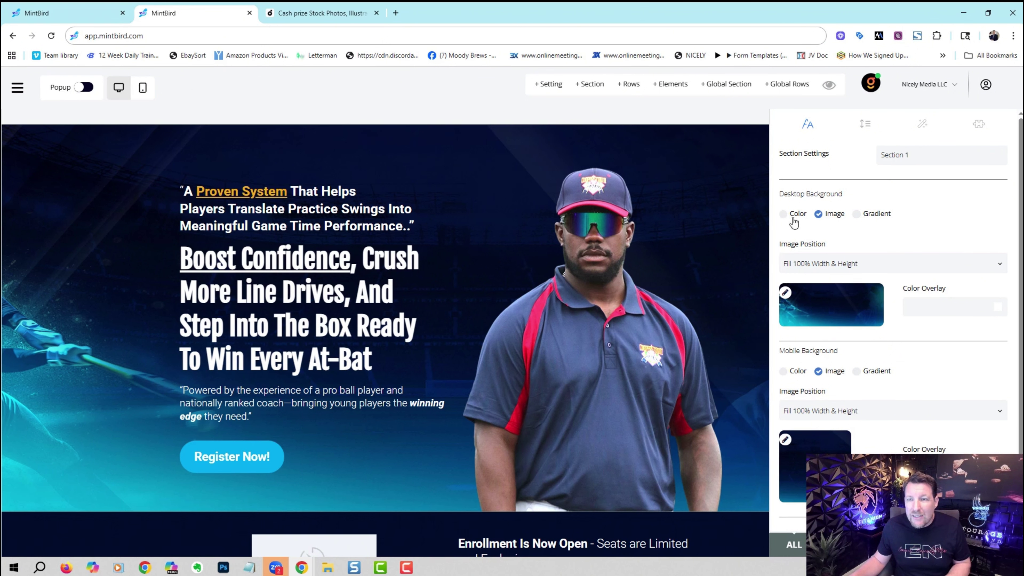
pyautogui.click(783, 213)
pyautogui.click(818, 214)
pyautogui.click(855, 217)
pyautogui.click(819, 214)
pyautogui.click(715, 224)
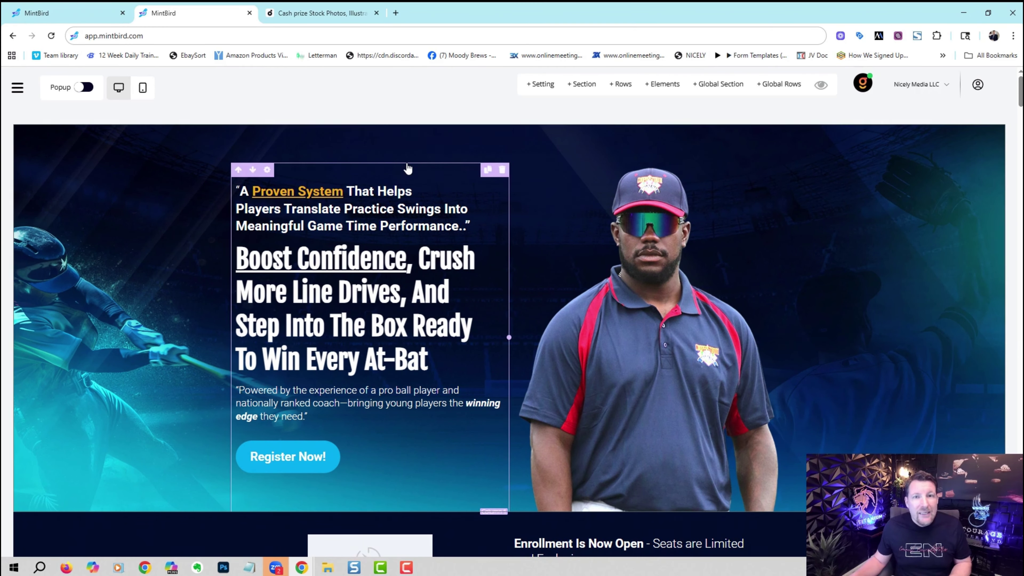
# Browse the Elements panel, close it, and return to the Sales Pages list.
pyautogui.click(663, 84)
pyautogui.scroll(-1, 1012, 131)
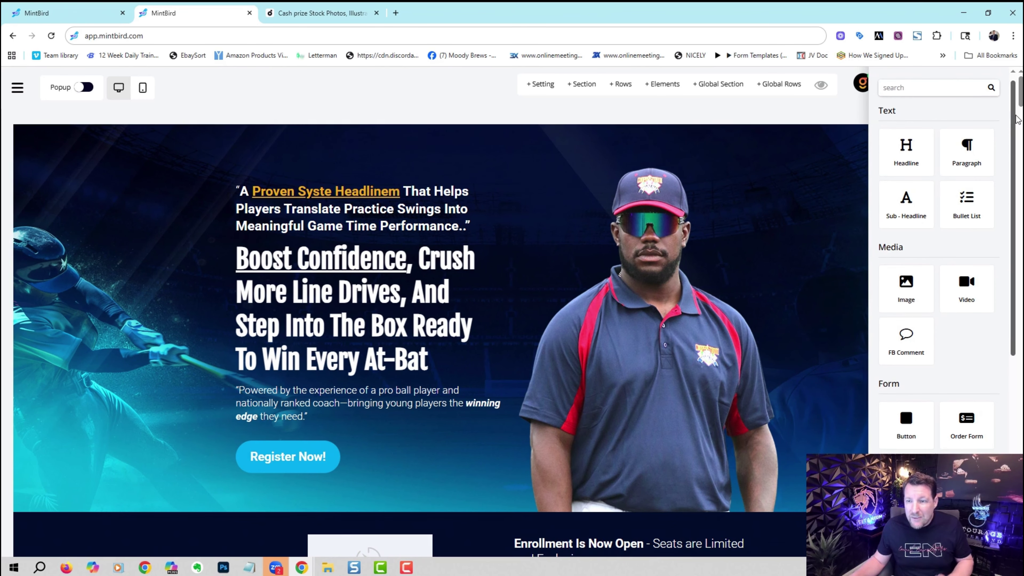
pyautogui.click(798, 115)
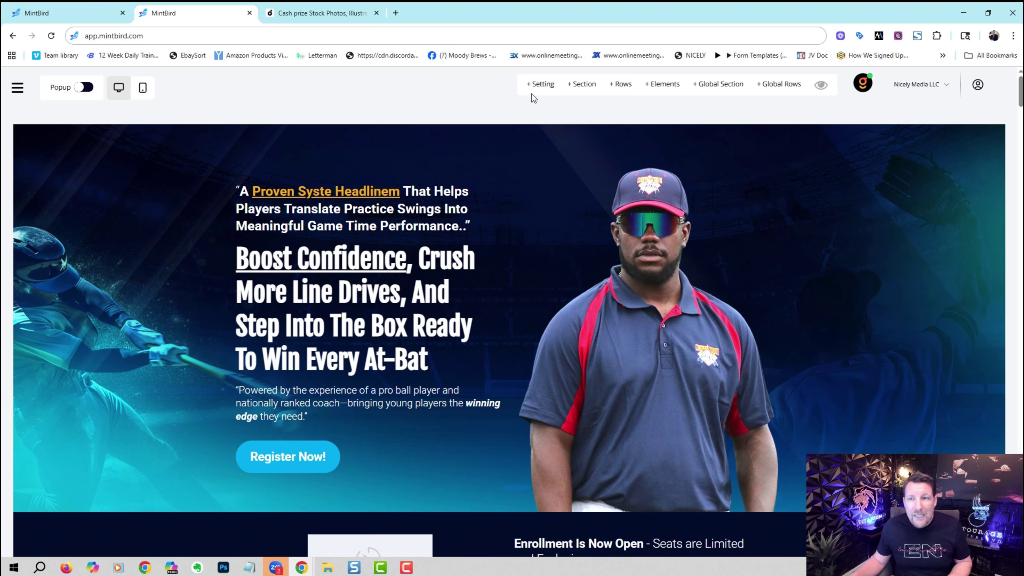
pyautogui.click(18, 87)
pyautogui.click(40, 249)
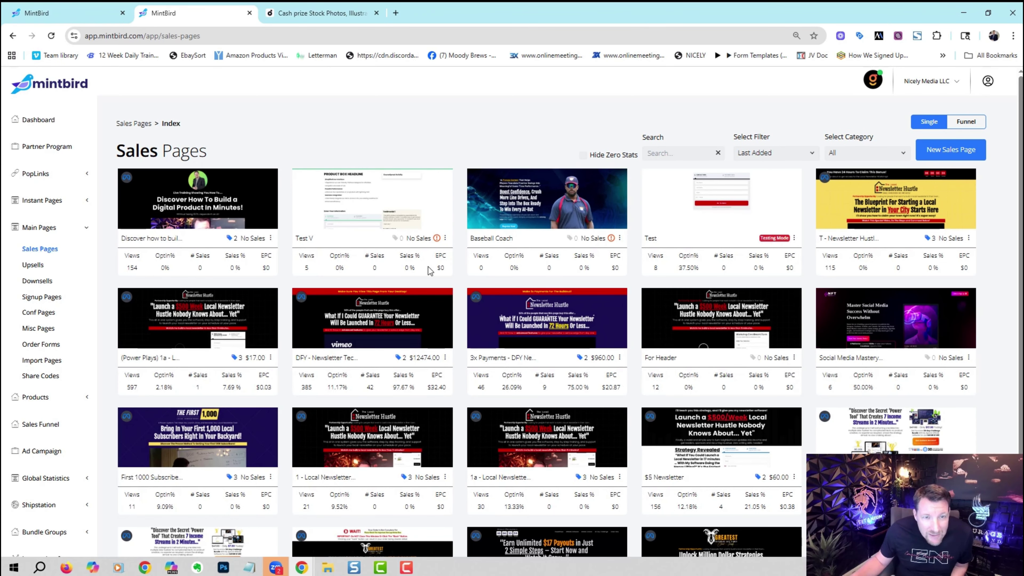
# Start linking the Baseball Coach sales page to a product via its actions menu.
pyautogui.moveTo(437, 240)
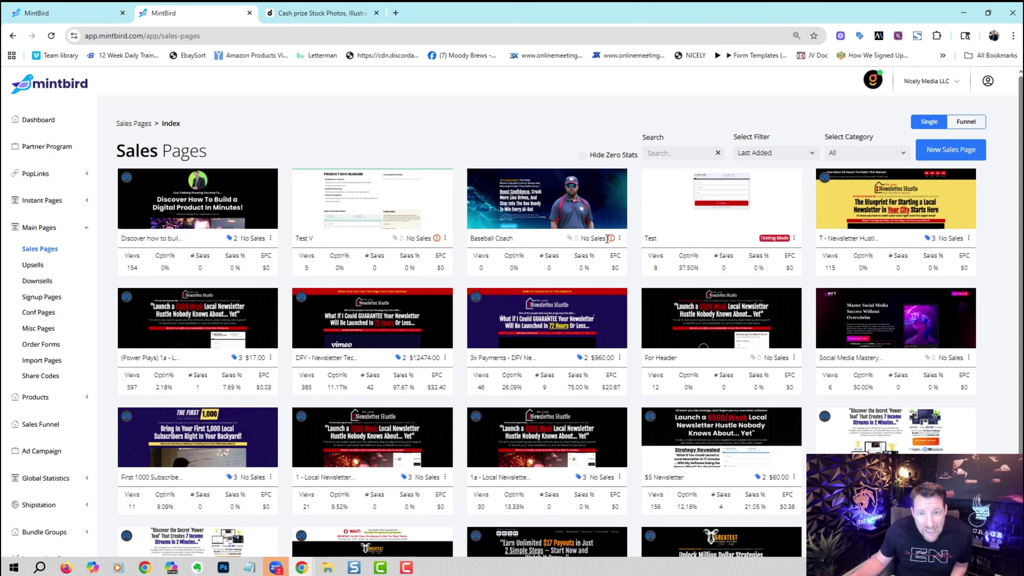
pyautogui.click(619, 238)
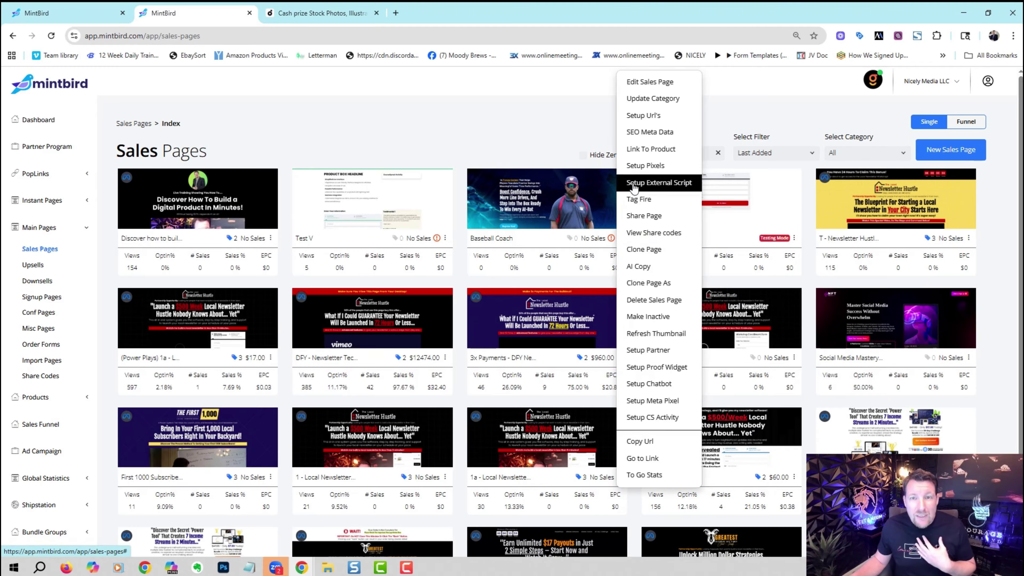
pyautogui.click(651, 149)
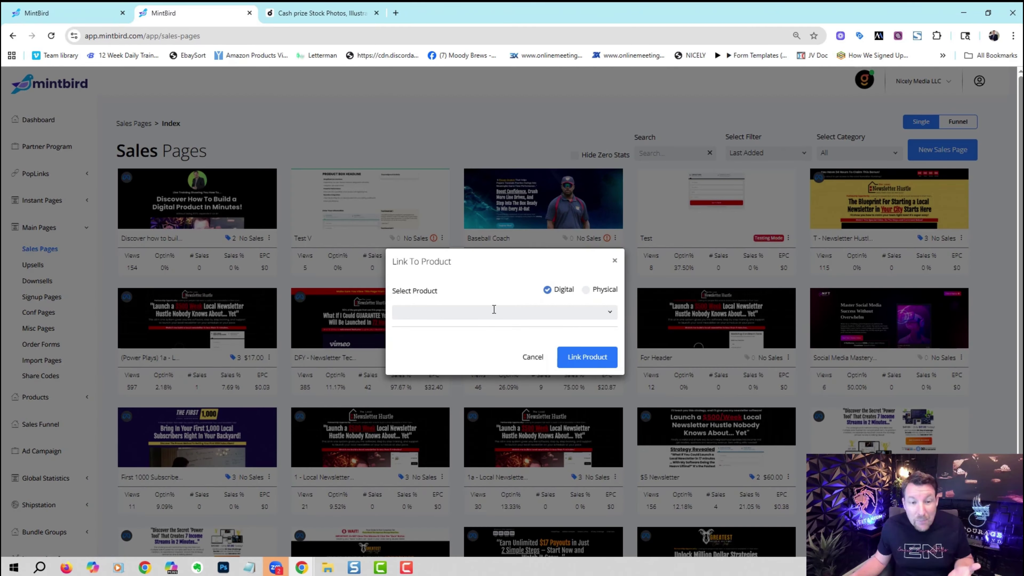
# Check the available products, cancel linking, and reopen the Baseball Coach page's actions.
pyautogui.click(482, 308)
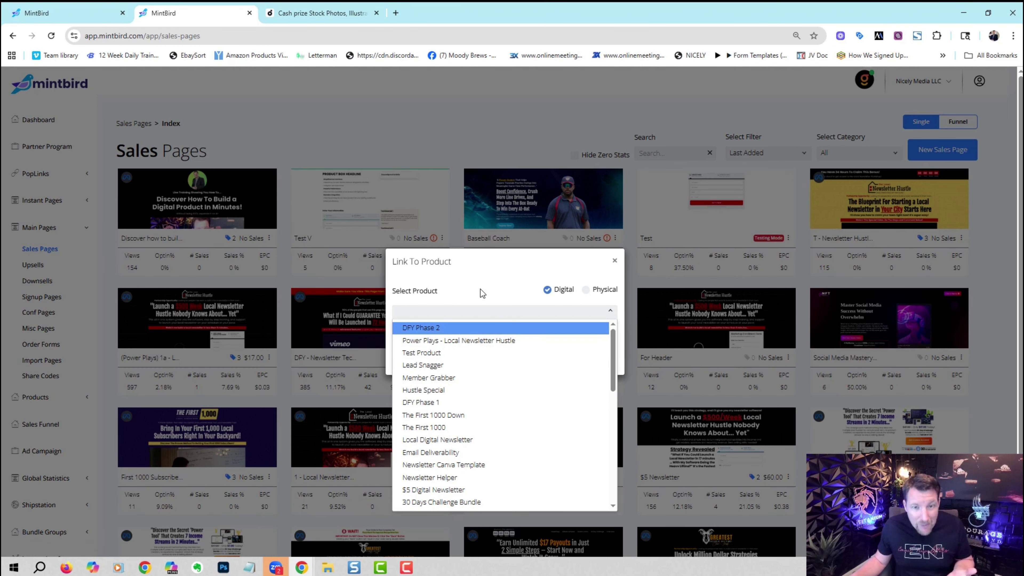
pyautogui.click(614, 261)
pyautogui.click(619, 238)
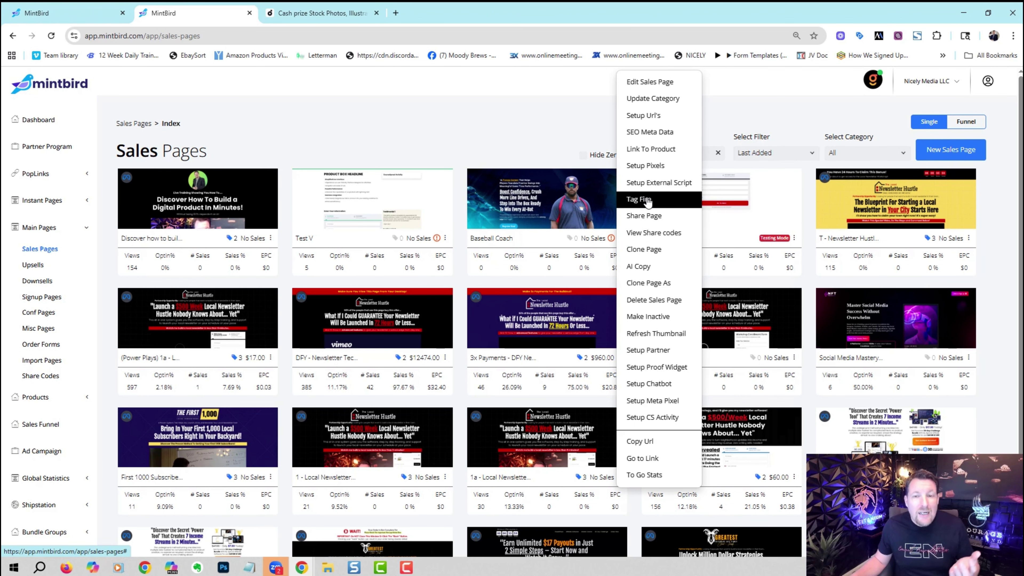
# Dismiss the Add Tag dialog and refresh the Baseball Coach sales page thumbnail from its menu.
pyautogui.click(554, 365)
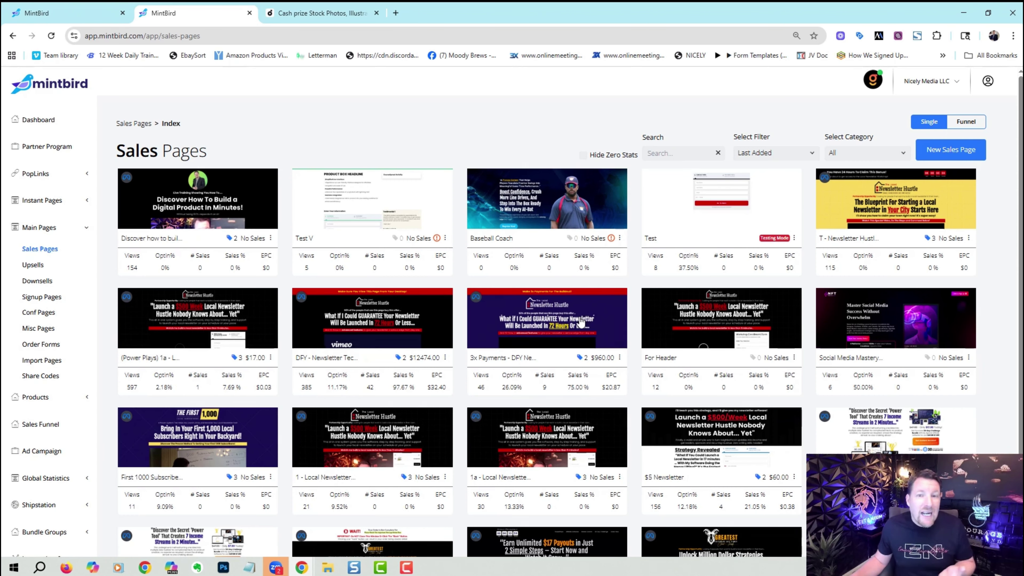
pyautogui.click(616, 238)
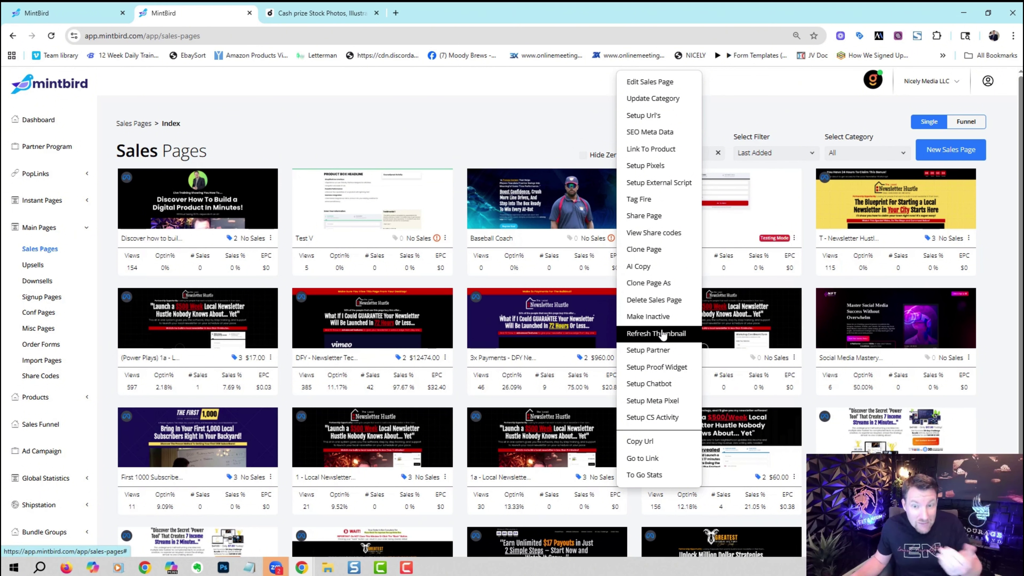
pyautogui.click(661, 339)
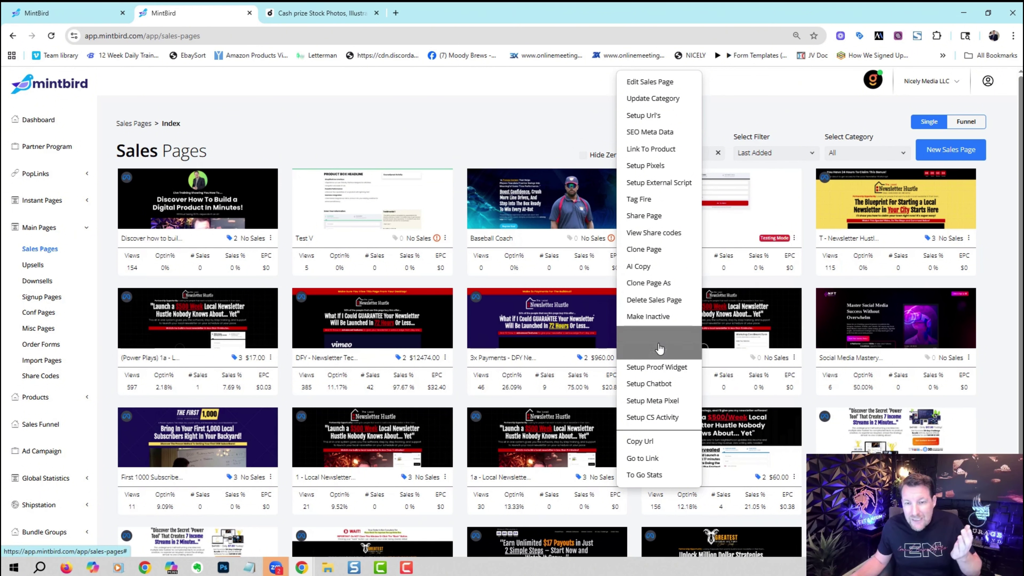
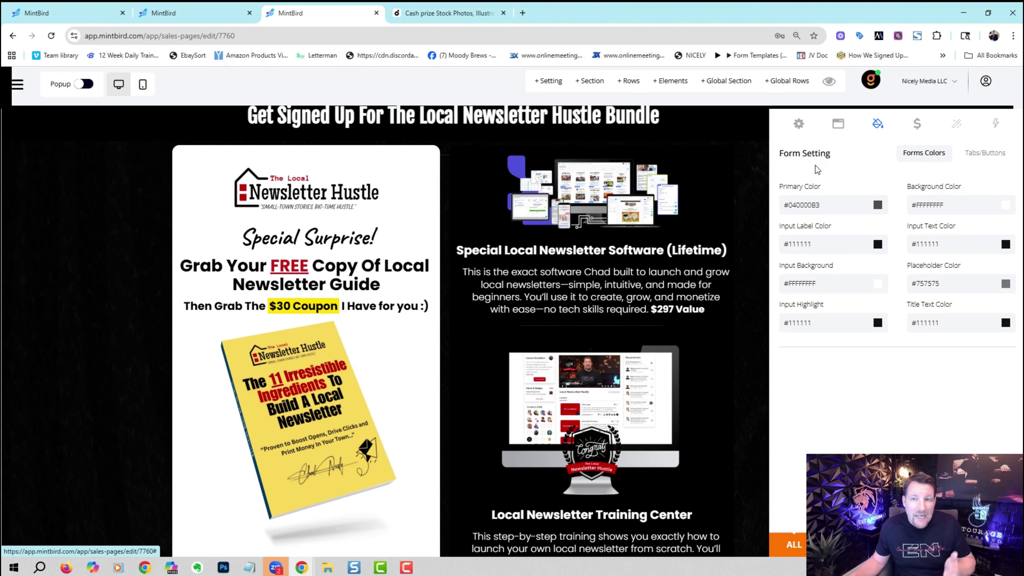
# Review the order form's Tabs/Buttons, stack pricing and advanced styling settings.
pyautogui.click(985, 153)
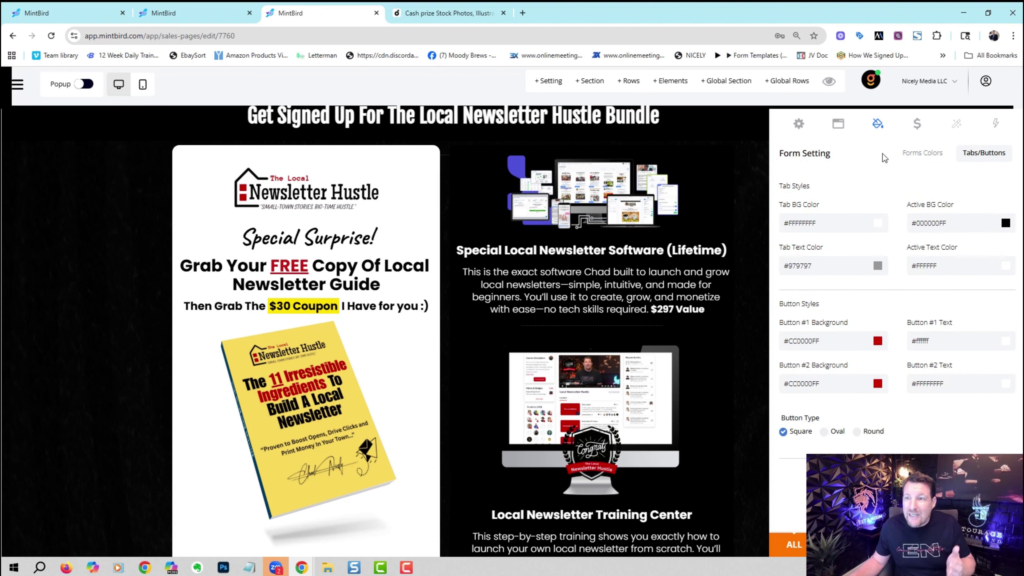
pyautogui.click(927, 132)
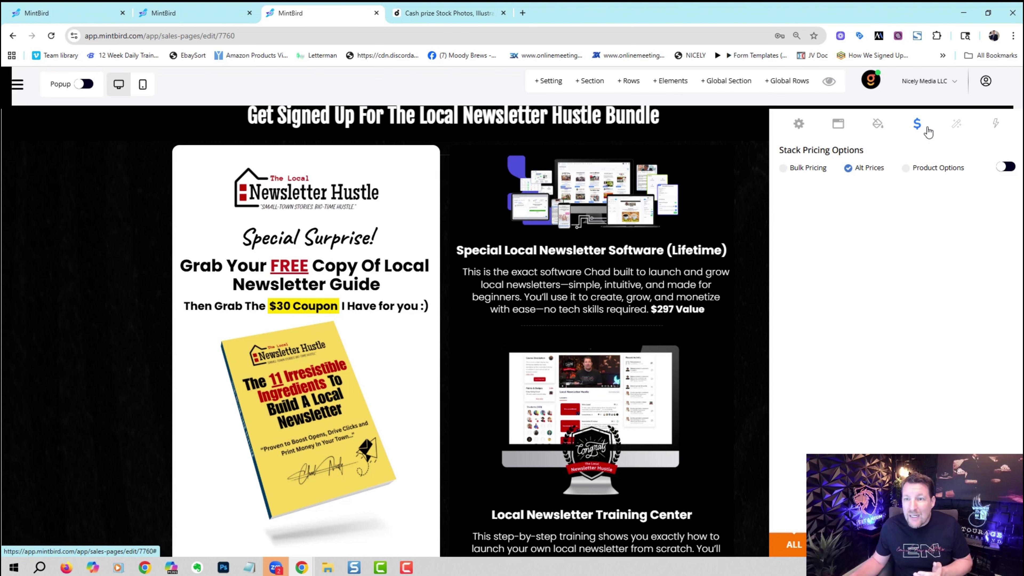
pyautogui.click(956, 123)
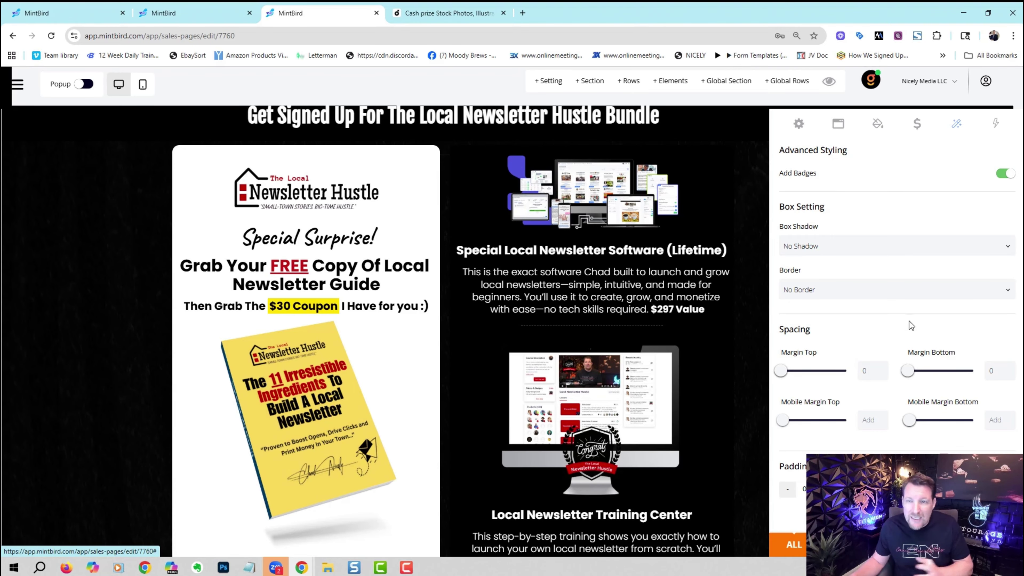
# Browse the Conversion Booster types, keep Special Discount, and close the settings panel unchanged.
pyautogui.click(992, 128)
pyautogui.click(871, 205)
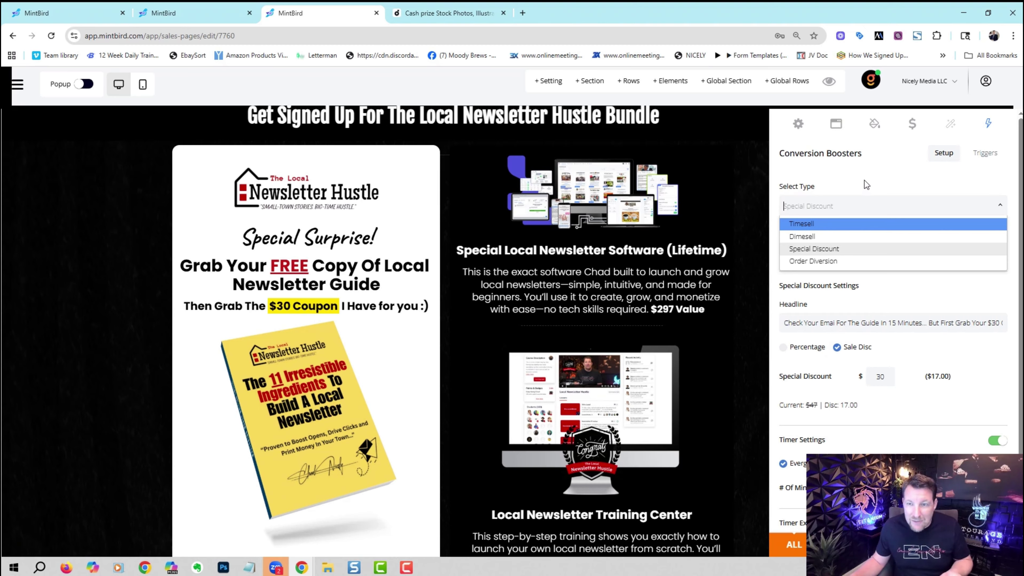
pyautogui.click(786, 201)
pyautogui.click(748, 186)
pyautogui.scroll(-7, 748, 187)
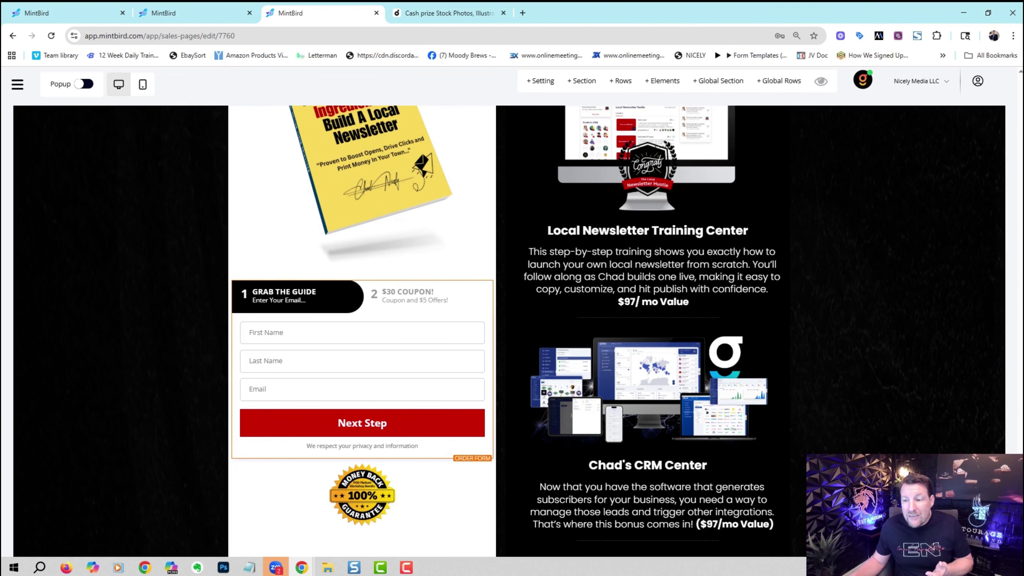
# Preview the Local Newsletter Hustle page in a new tab, then return to the Sales Pages list.
pyautogui.moveTo(1020, 480); pyautogui.dragTo(995, 72)
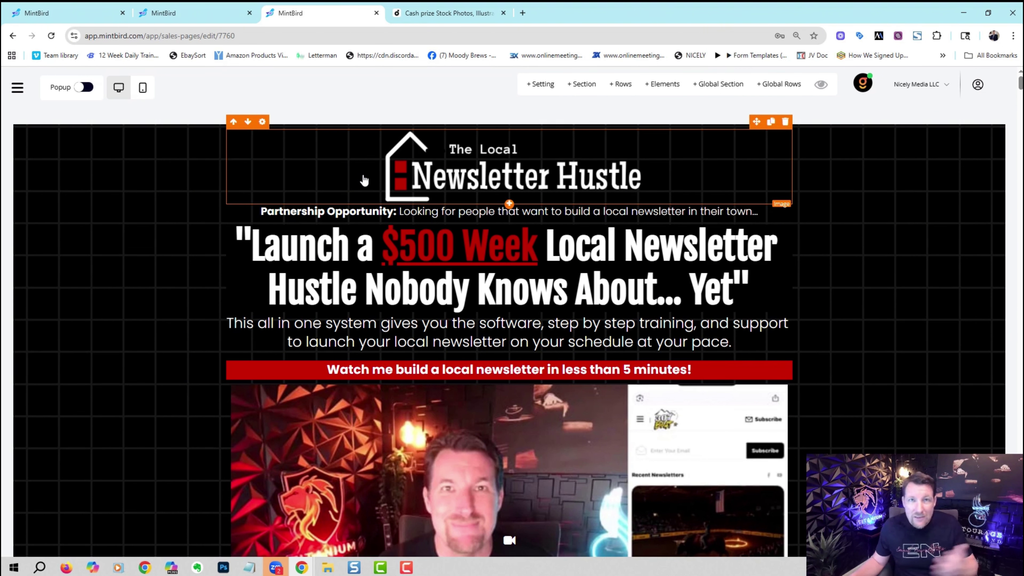
pyautogui.click(821, 84)
pyautogui.click(181, 14)
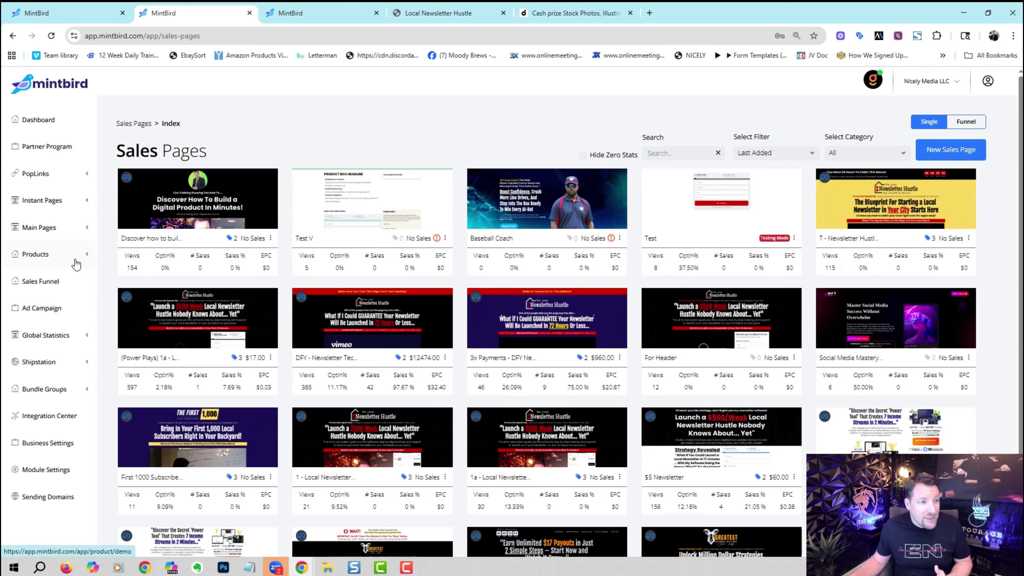
# Create a new sales funnel named Test.
pyautogui.click(61, 290)
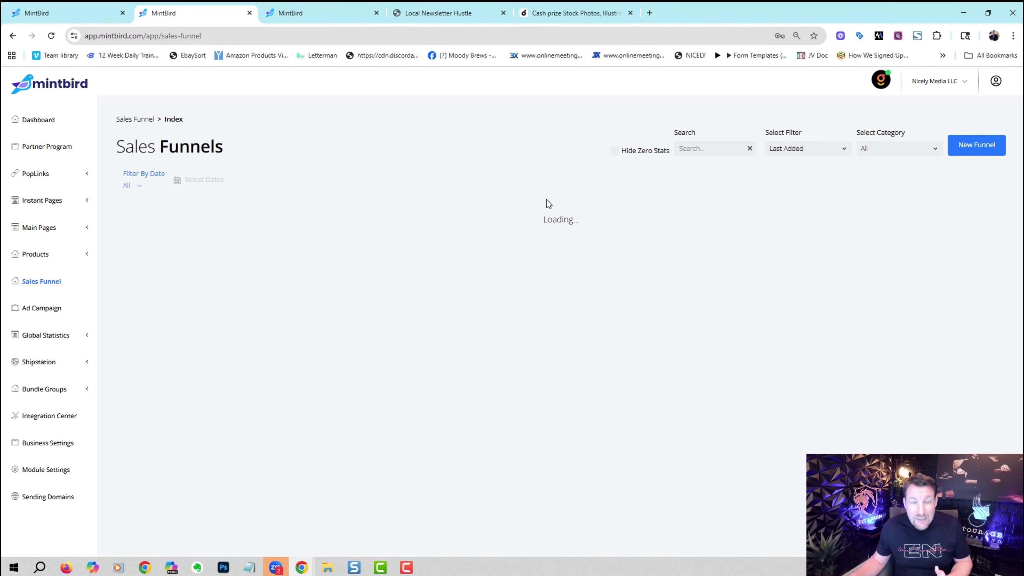
pyautogui.click(963, 153)
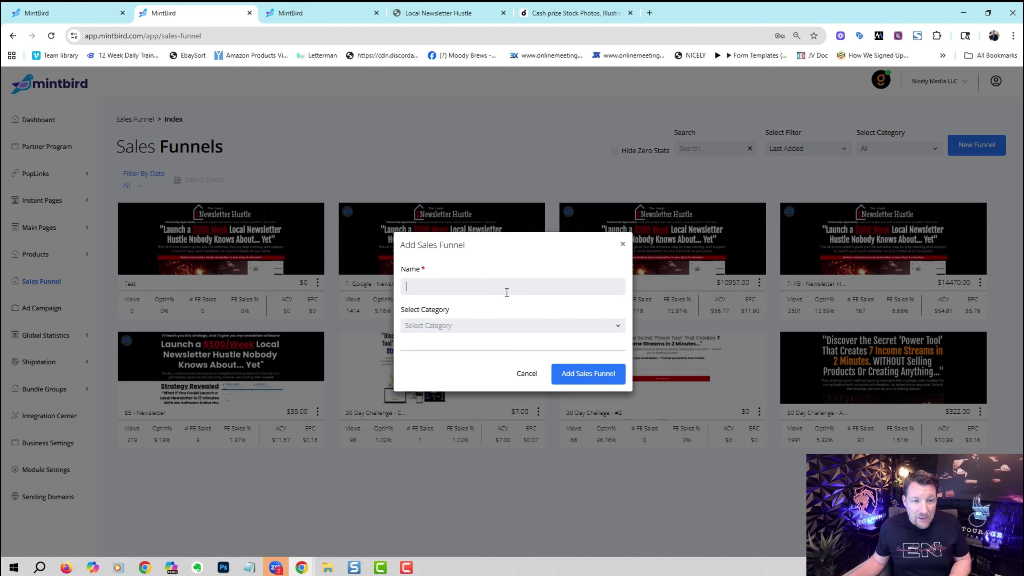
pyautogui.write('Test')
pyautogui.click(588, 373)
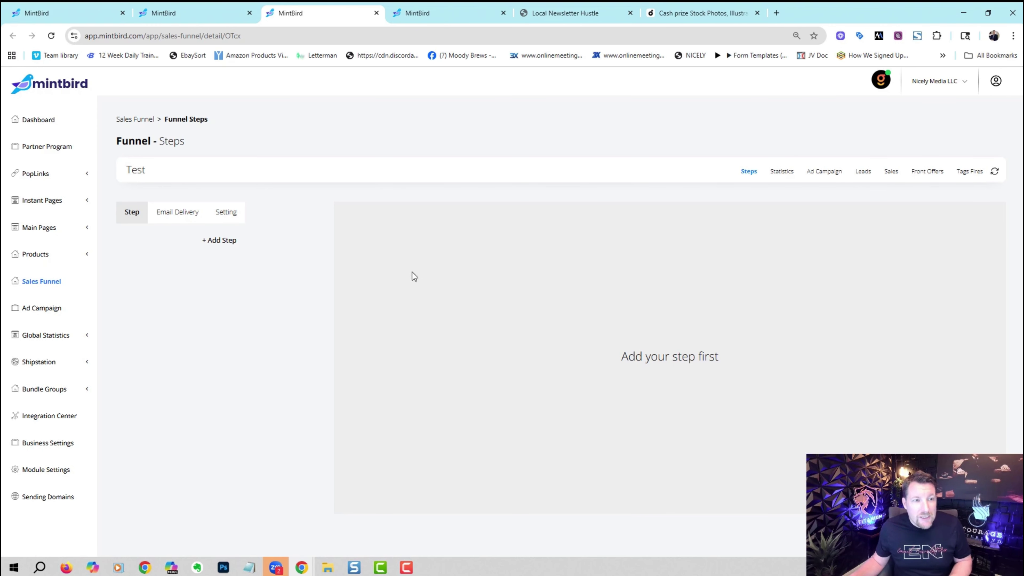
# Make the first step the 1a - Local Newsletter Hustle sales page at path 1a-local-newsletter-hustle, then add a second step.
pyautogui.click(217, 241)
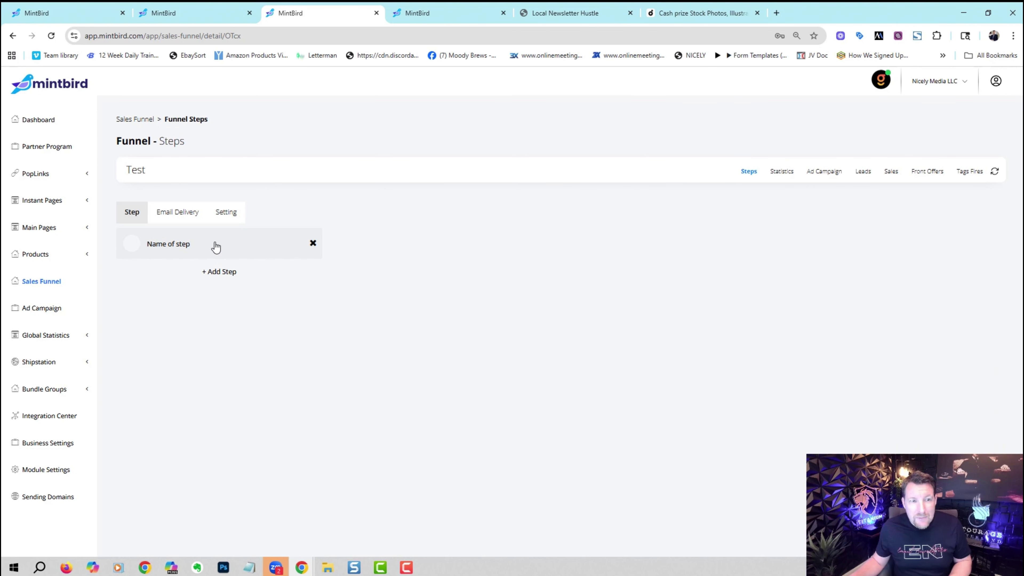
pyautogui.click(215, 247)
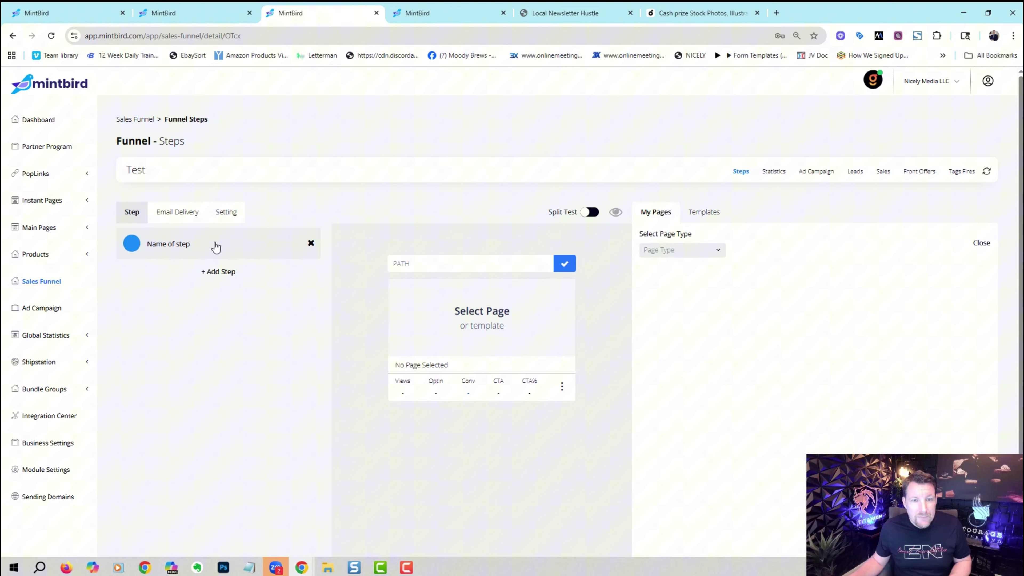
pyautogui.click(669, 249)
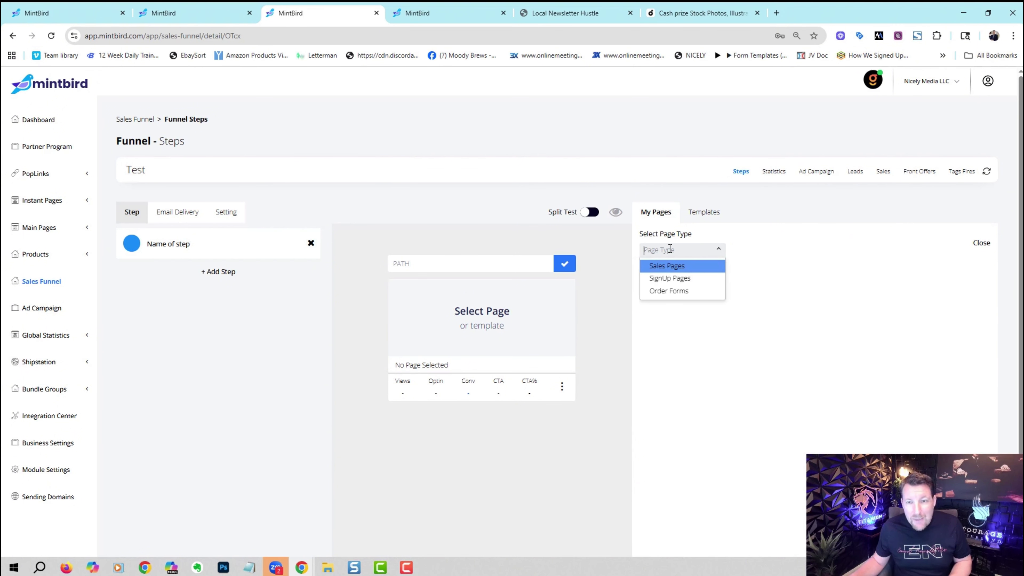
pyautogui.click(671, 267)
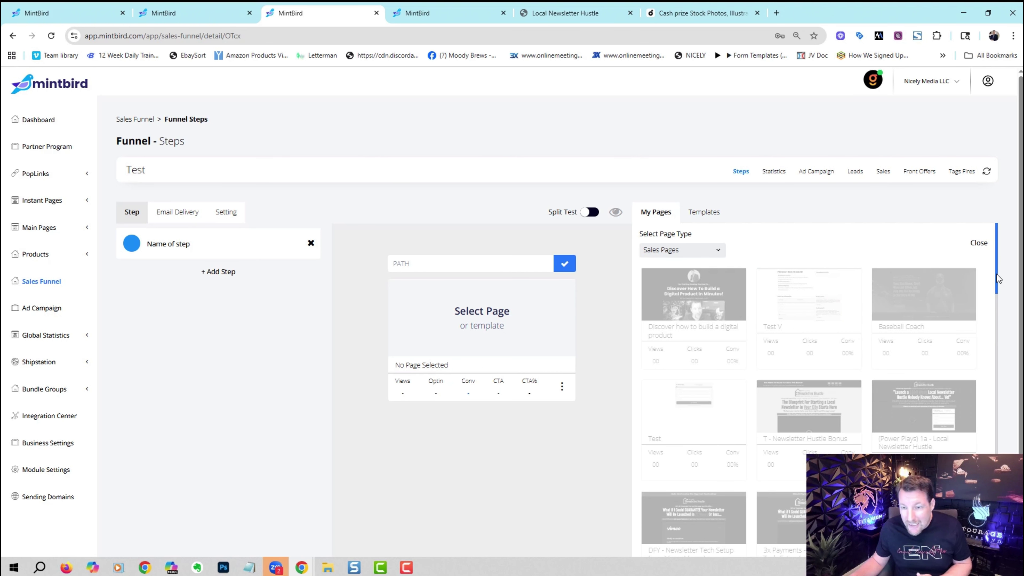
pyautogui.moveTo(998, 278); pyautogui.dragTo(1000, 348)
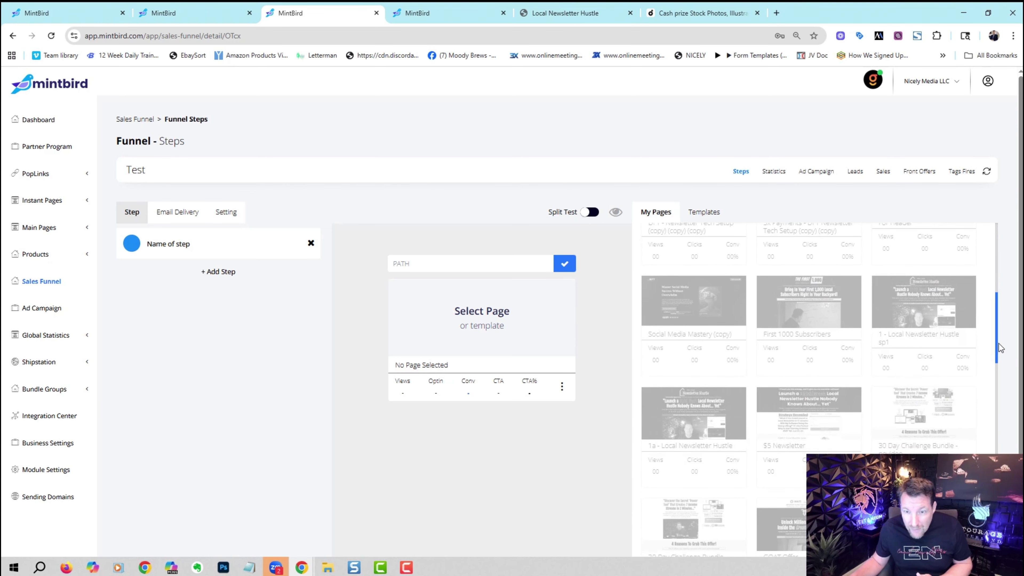
pyautogui.click(703, 433)
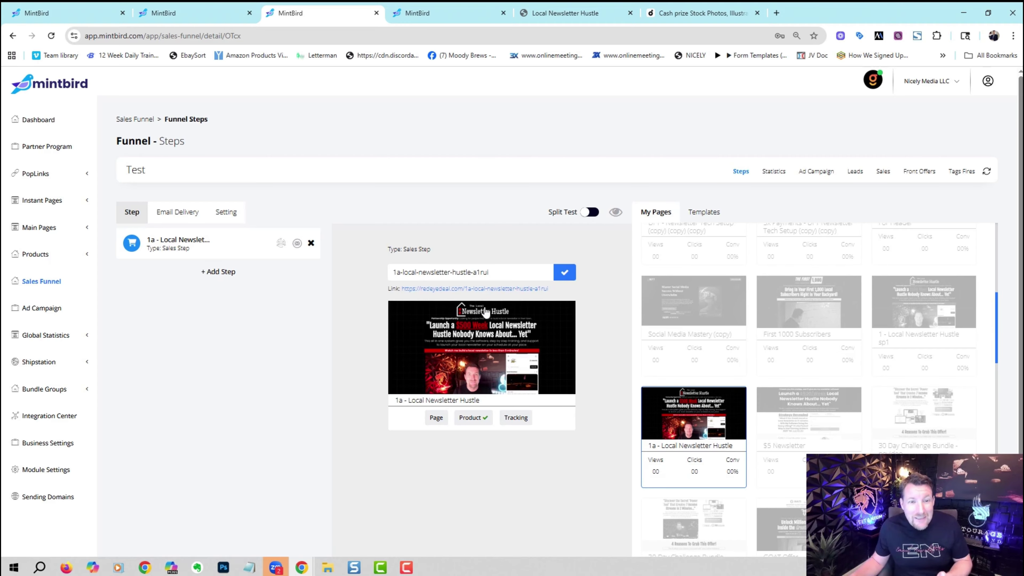
pyautogui.moveTo(495, 273); pyautogui.dragTo(478, 274)
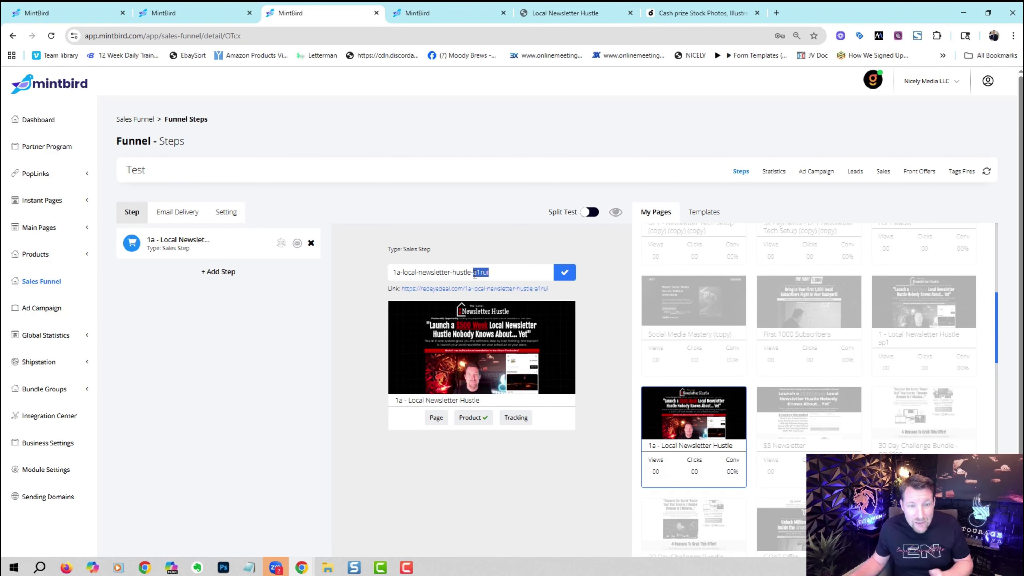
pyautogui.press('BackSpace')
pyautogui.press('BackSpace')
pyautogui.click(564, 272)
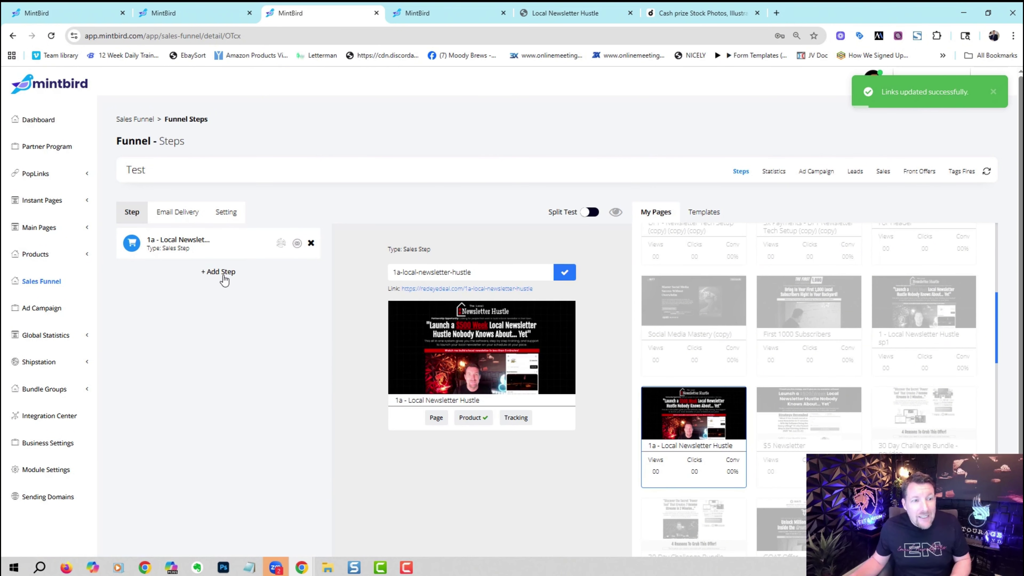
pyautogui.click(221, 273)
# Set step two as the 1. Newsletter Tech Setup upsell and step three as the GOAT Offer - $27 Trial (copy) downsell.
pyautogui.click(671, 250)
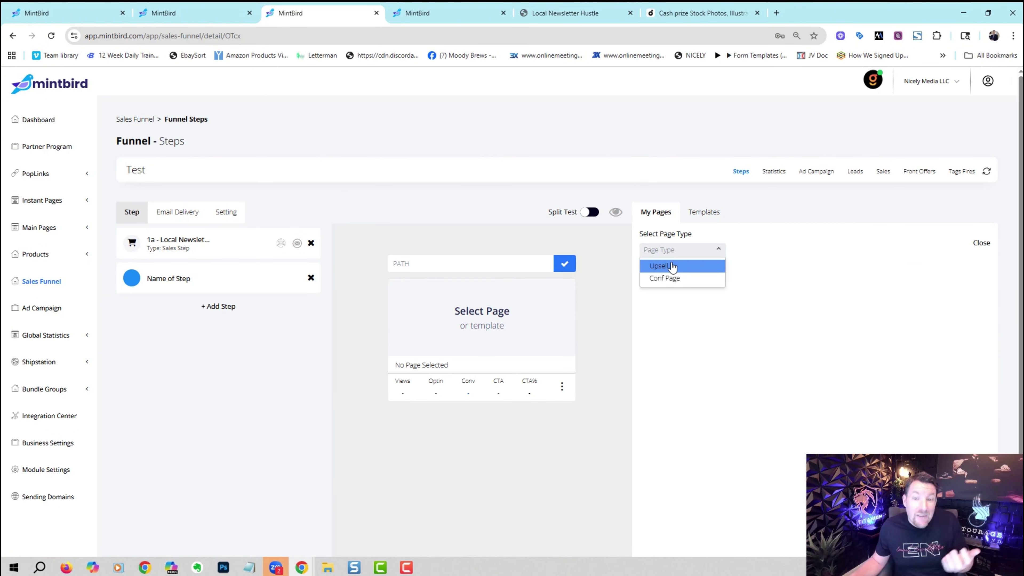
pyautogui.click(672, 267)
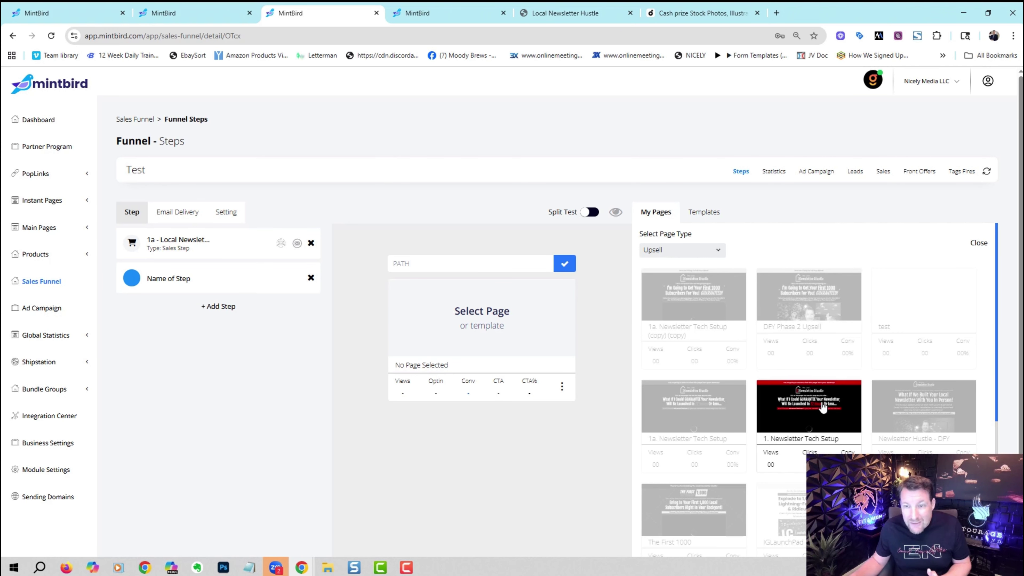
pyautogui.click(807, 411)
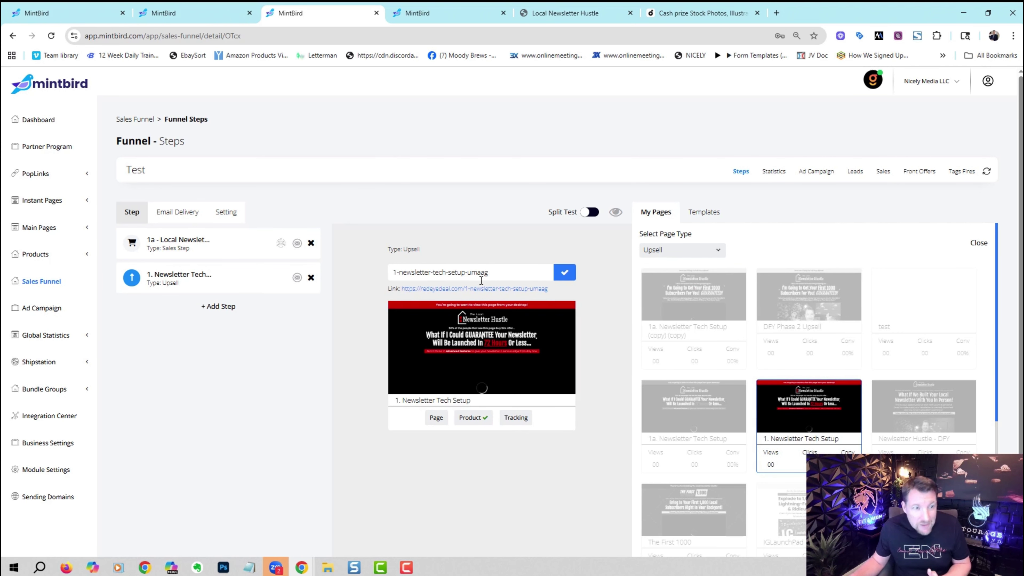
pyautogui.click(231, 306)
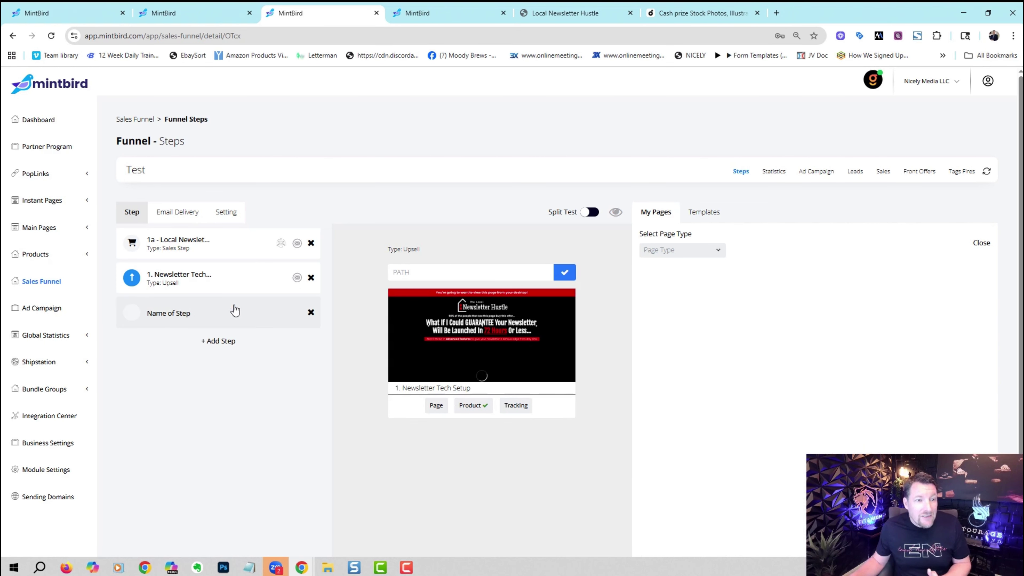
pyautogui.click(707, 253)
pyautogui.click(694, 277)
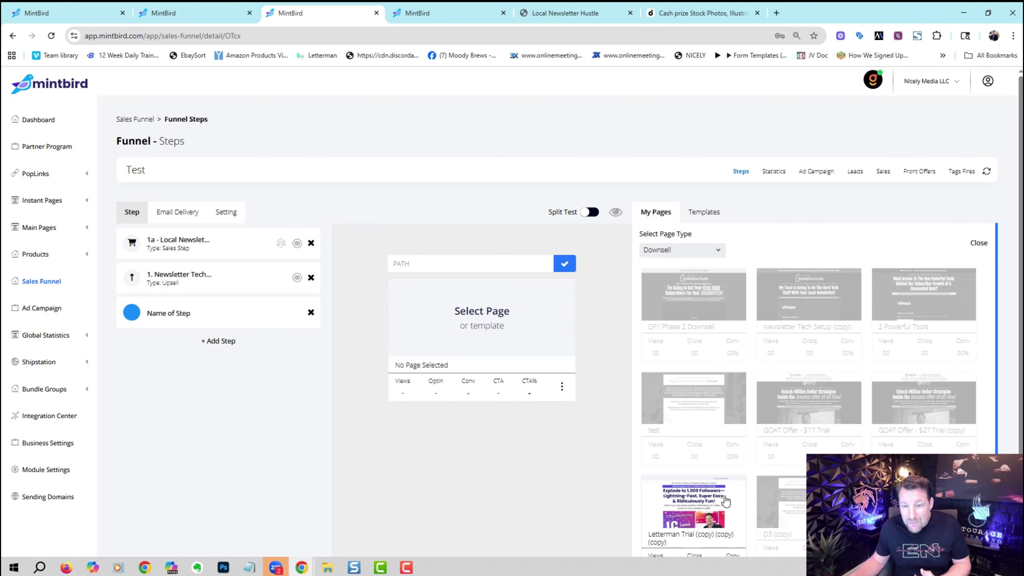
pyautogui.click(909, 397)
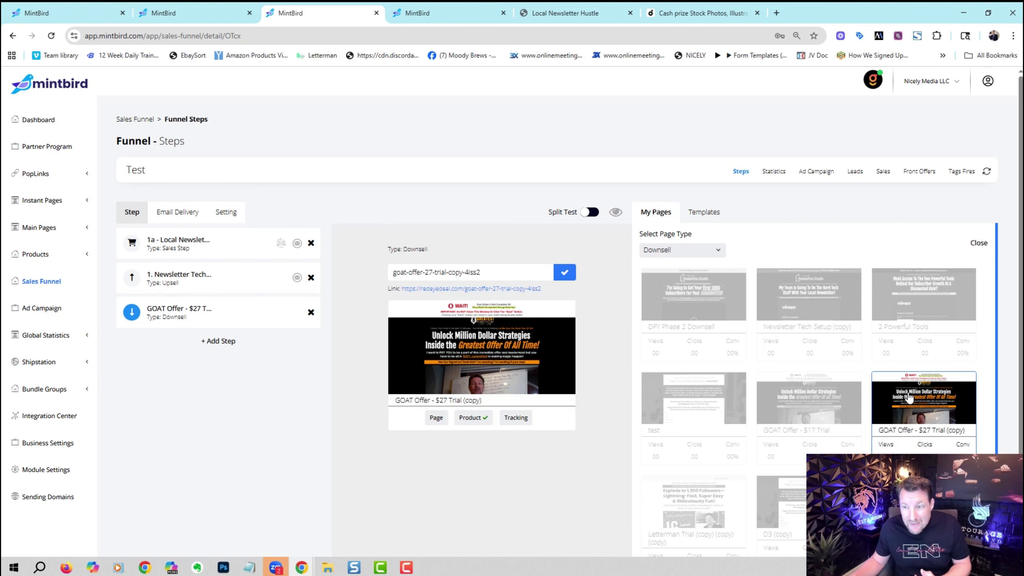
# Add a fourth step as upsell 1a. Newsletter Tech Setup (copy) (copy) and a fifth Conf Page step.
pyautogui.click(223, 341)
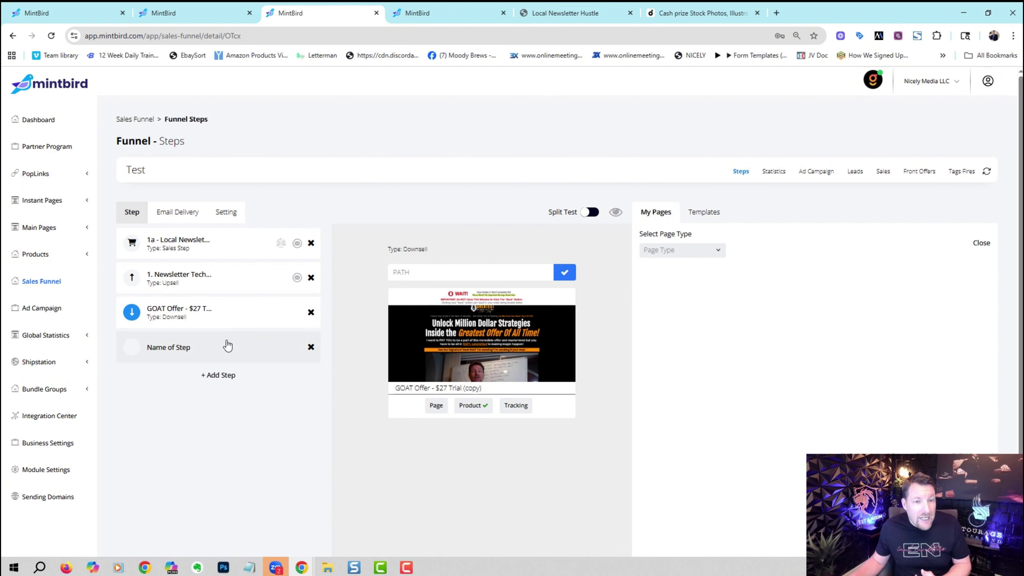
pyautogui.click(228, 346)
pyautogui.click(669, 249)
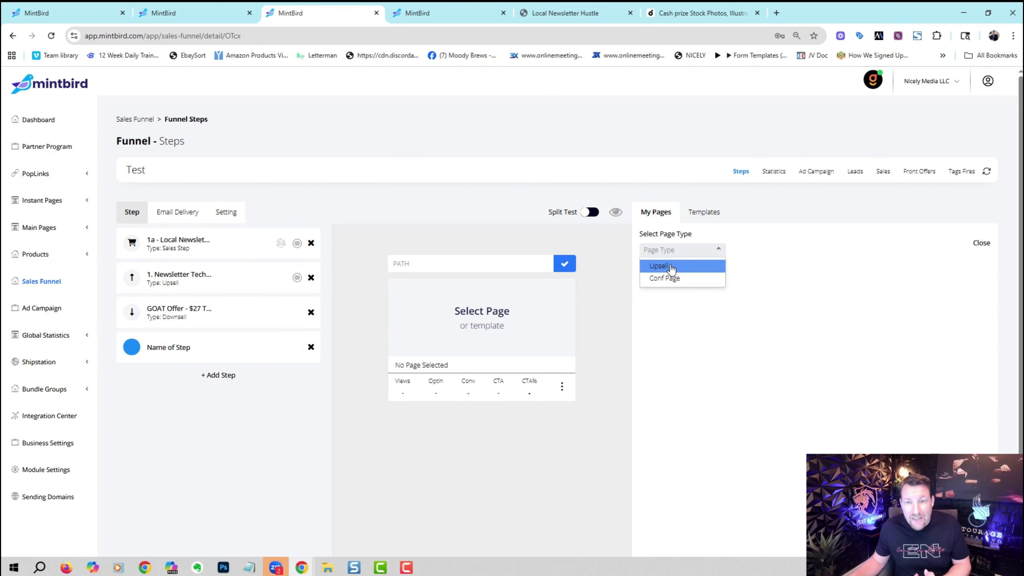
pyautogui.click(671, 275)
pyautogui.click(726, 286)
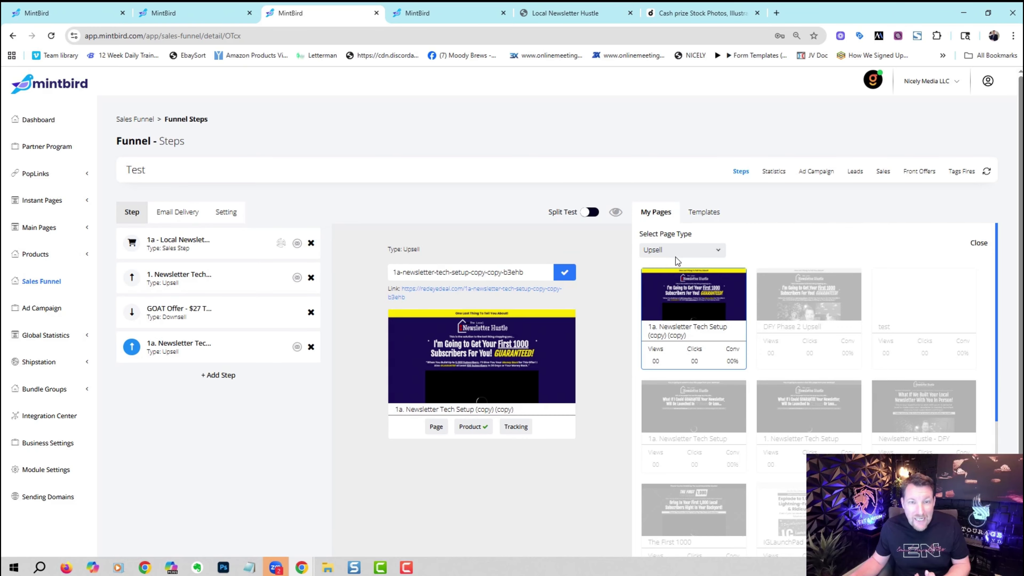
pyautogui.click(235, 375)
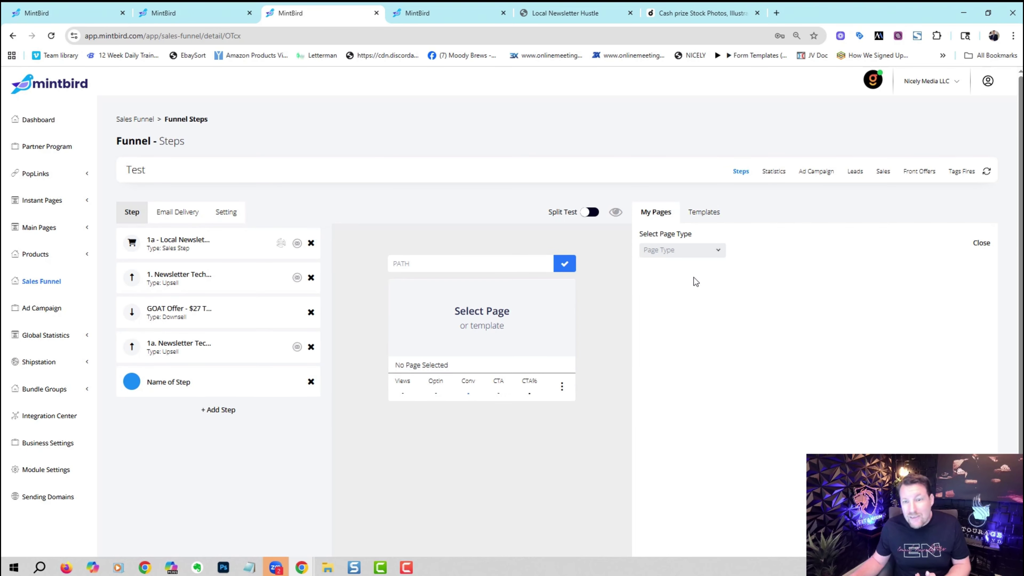
pyautogui.click(694, 251)
pyautogui.click(686, 292)
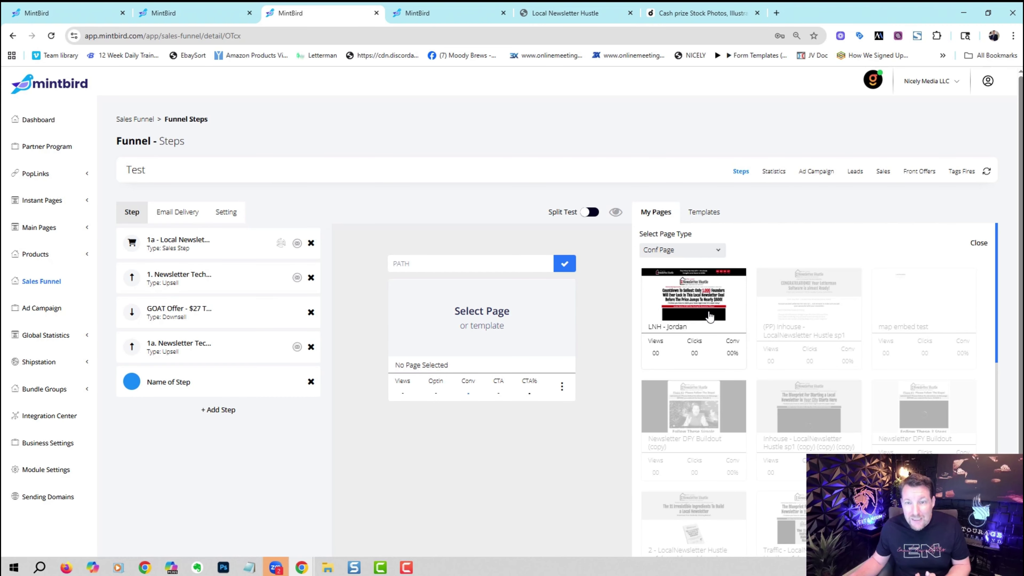
# Assign the LNH - Jordan confirmation page to the fifth step.
pyautogui.click(710, 317)
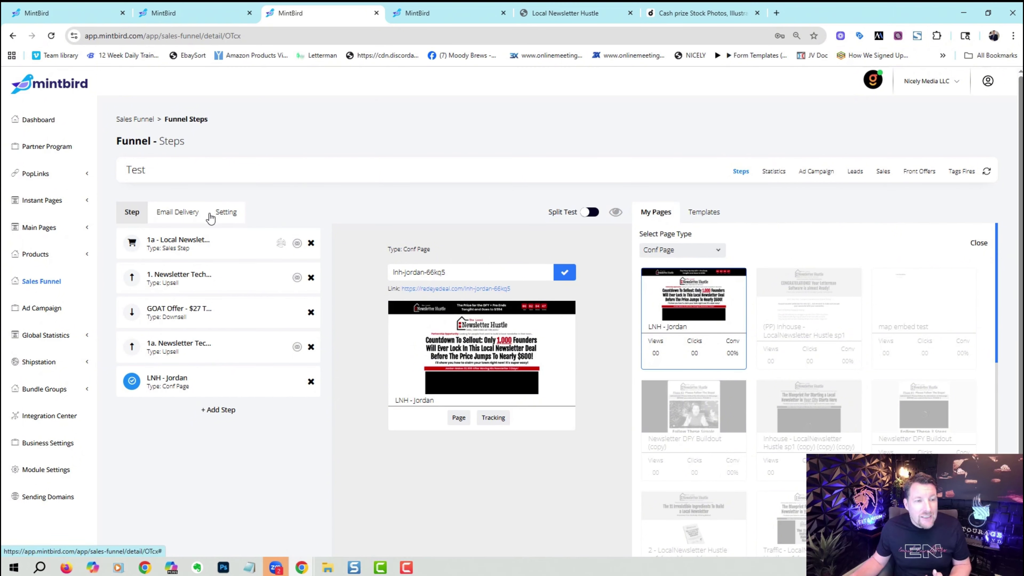
# Check the funnel's payment and domain settings, then open the T- FB - Newsletter Hustle New funnel.
pyautogui.click(226, 213)
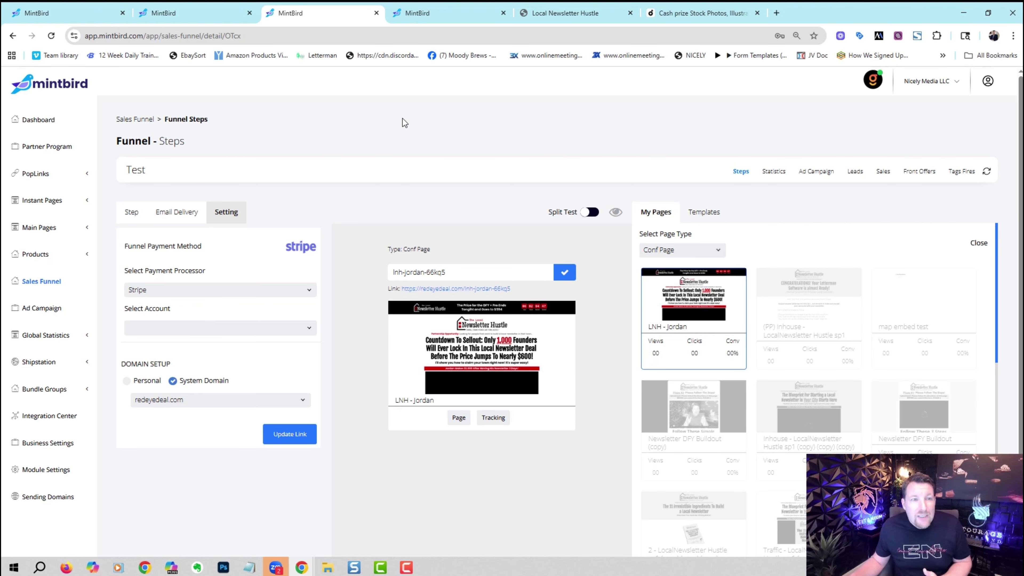
pyautogui.click(42, 281)
pyautogui.click(608, 236)
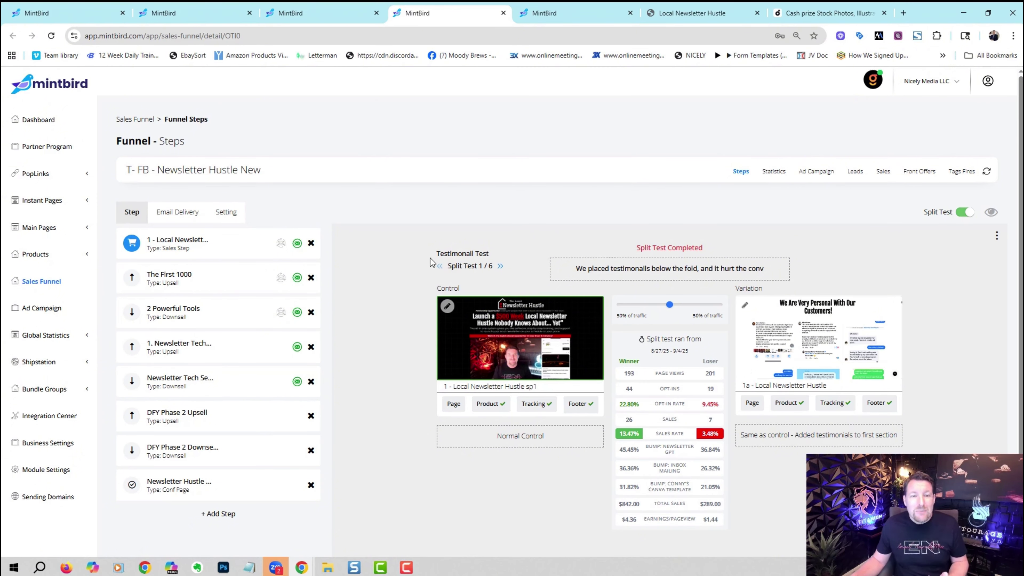
# Step through the Testing Headline, Video Test and Order Form Test splits, then view the funnel's statistics.
pyautogui.click(499, 267)
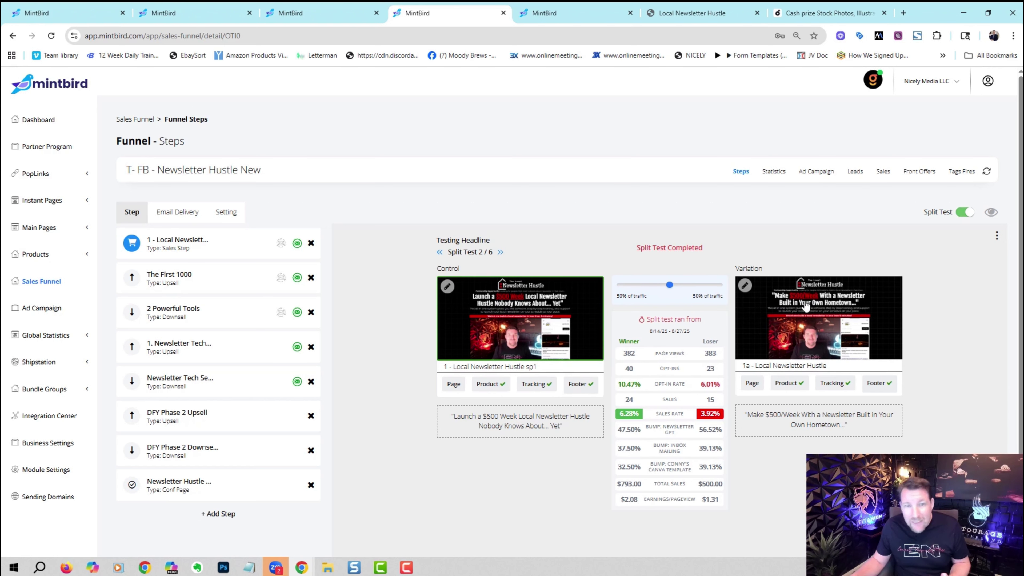
pyautogui.click(500, 252)
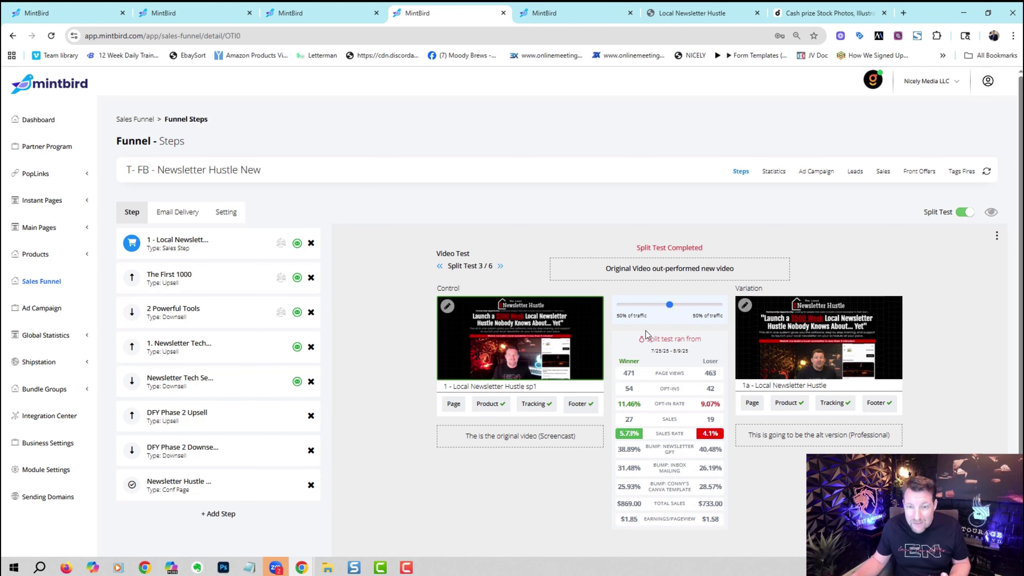
pyautogui.click(500, 266)
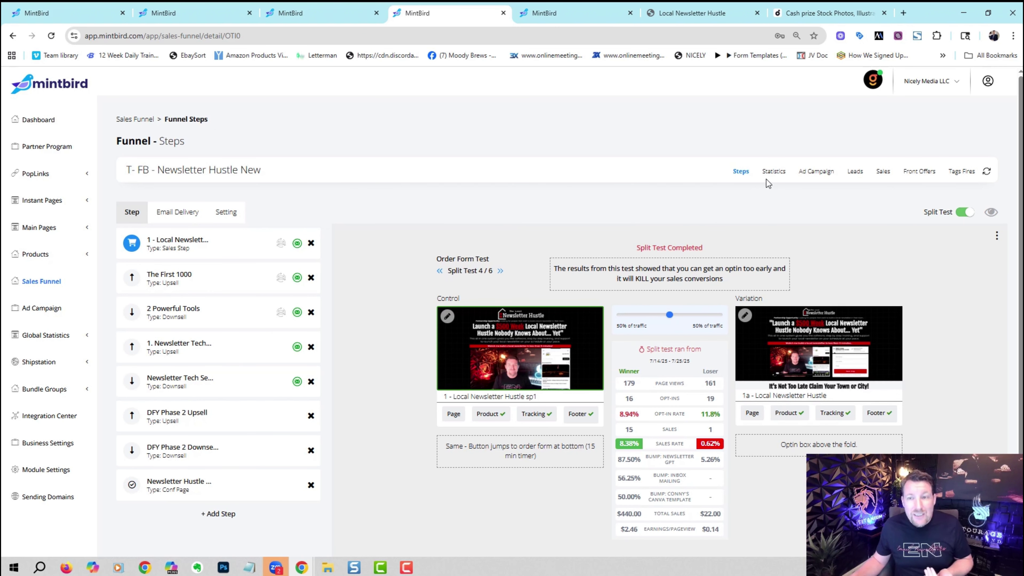
pyautogui.click(773, 171)
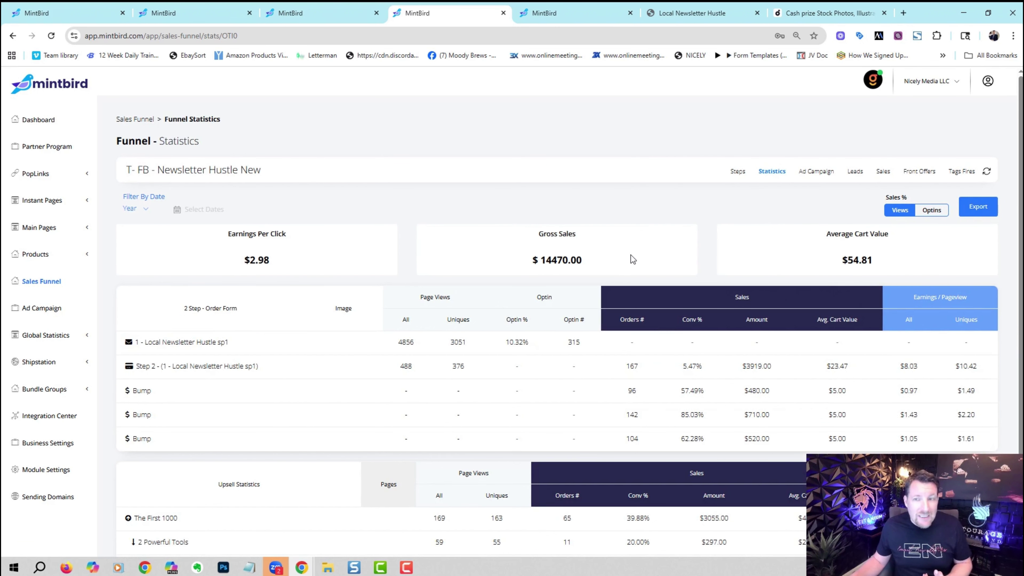
pyautogui.click(146, 209)
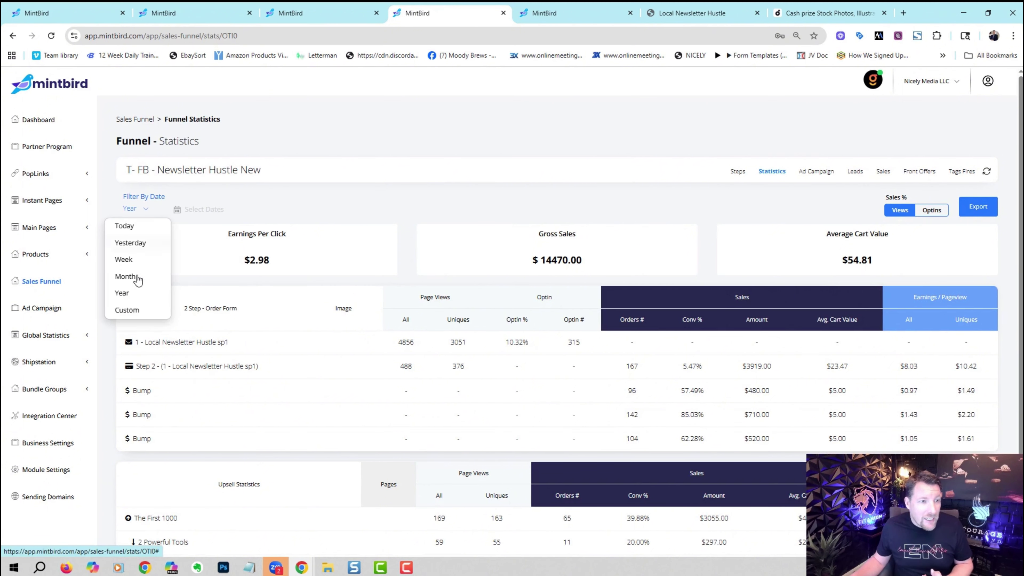
pyautogui.click(136, 293)
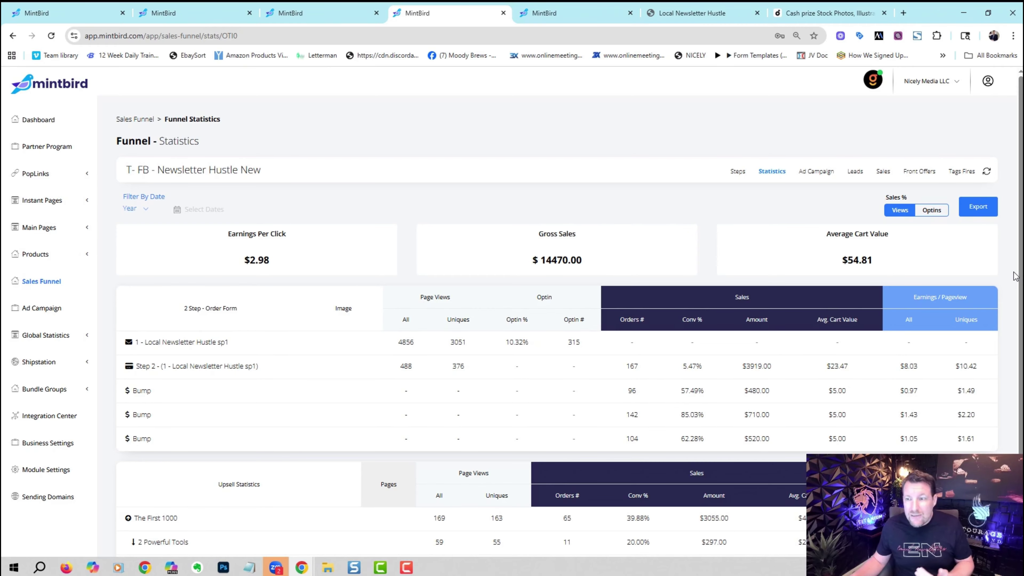
pyautogui.scroll(-2, 1016, 276)
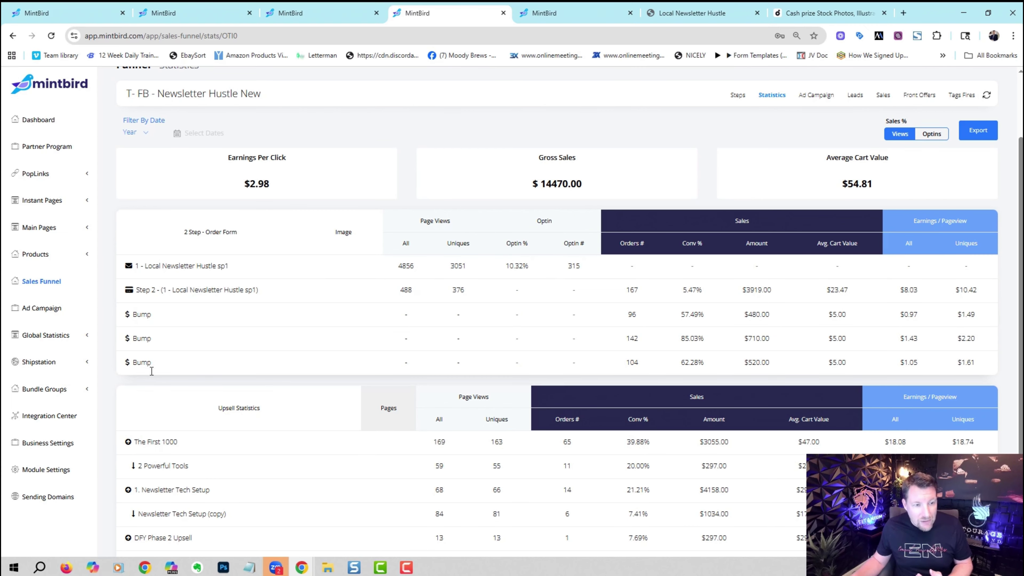
pyautogui.scroll(-1, 1019, 317)
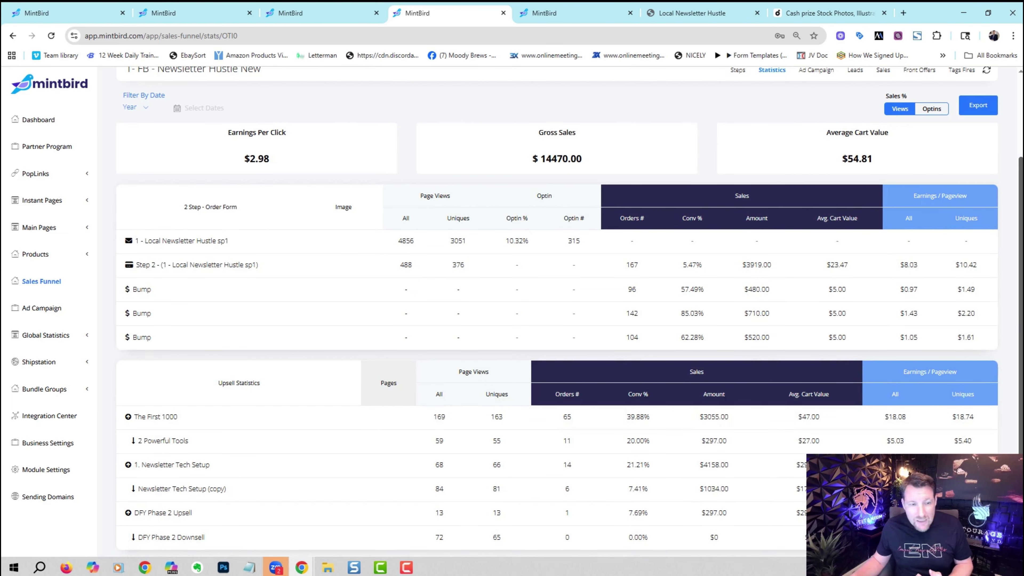
pyautogui.scroll(4, 1020, 242)
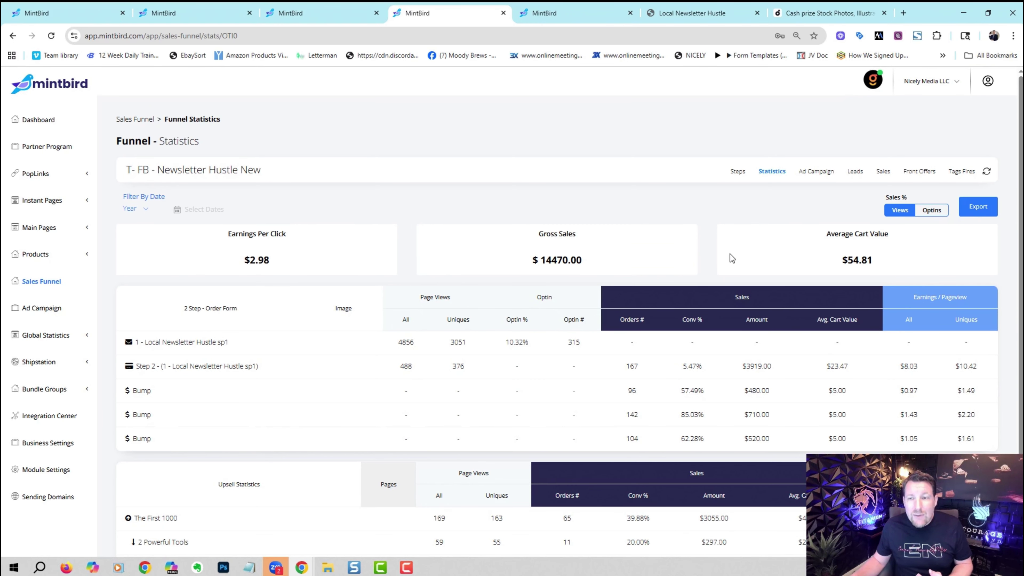
# Show the funnel's Ad Campaign results for the Local Newsletter Hustle campaign.
pyautogui.click(814, 180)
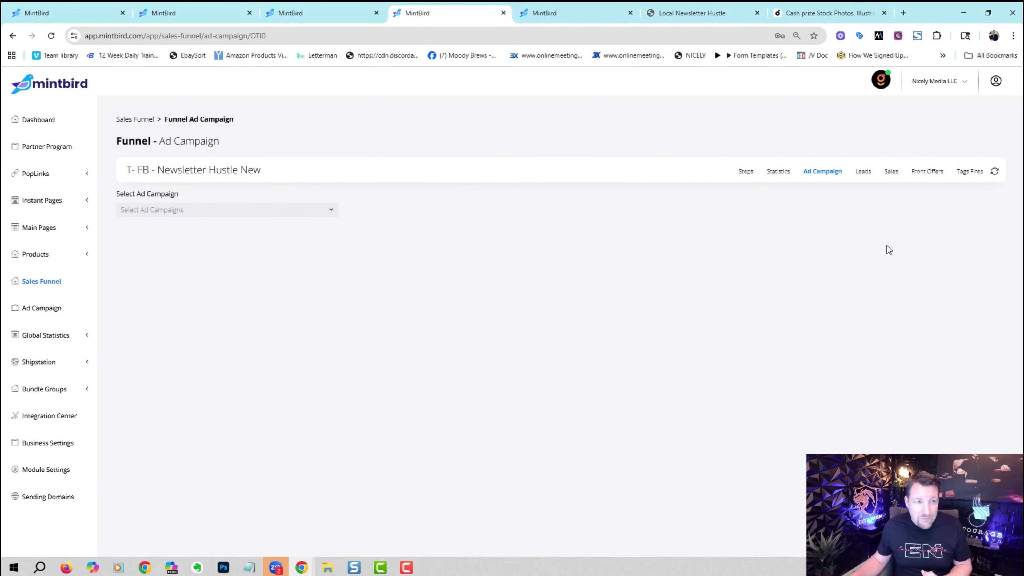
pyautogui.click(329, 211)
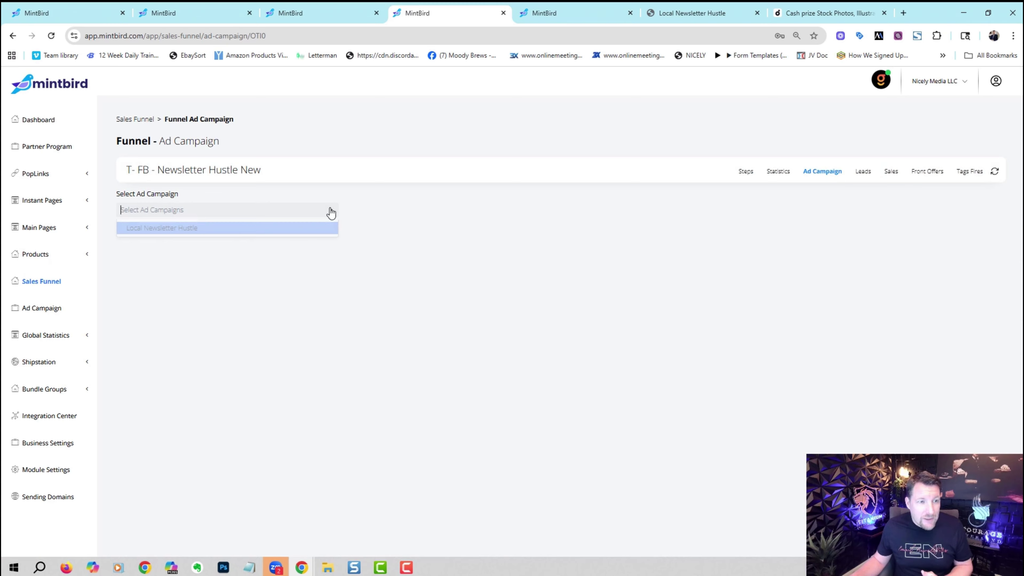
pyautogui.click(292, 232)
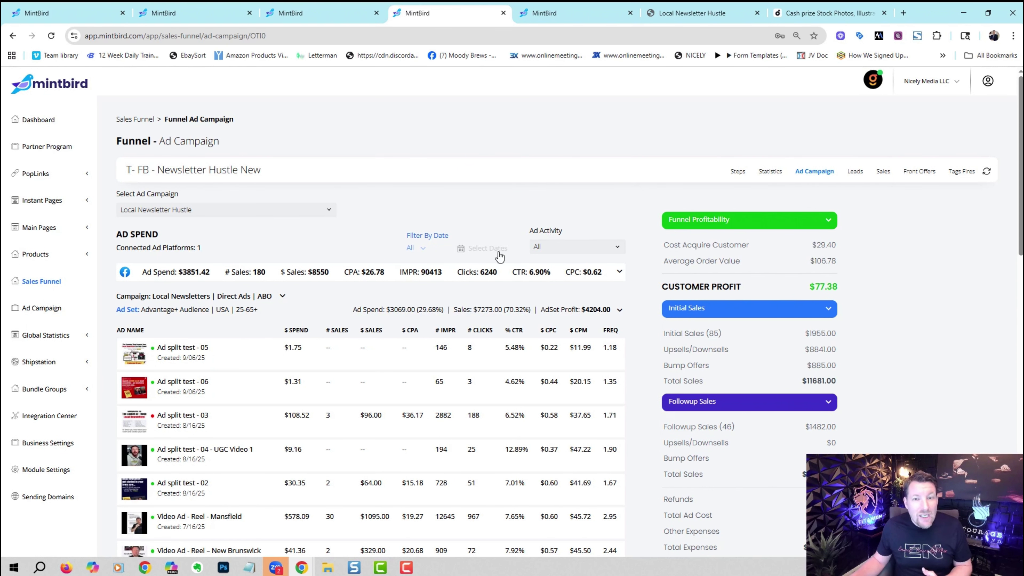
pyautogui.moveTo(1020, 156); pyautogui.dragTo(1012, 216)
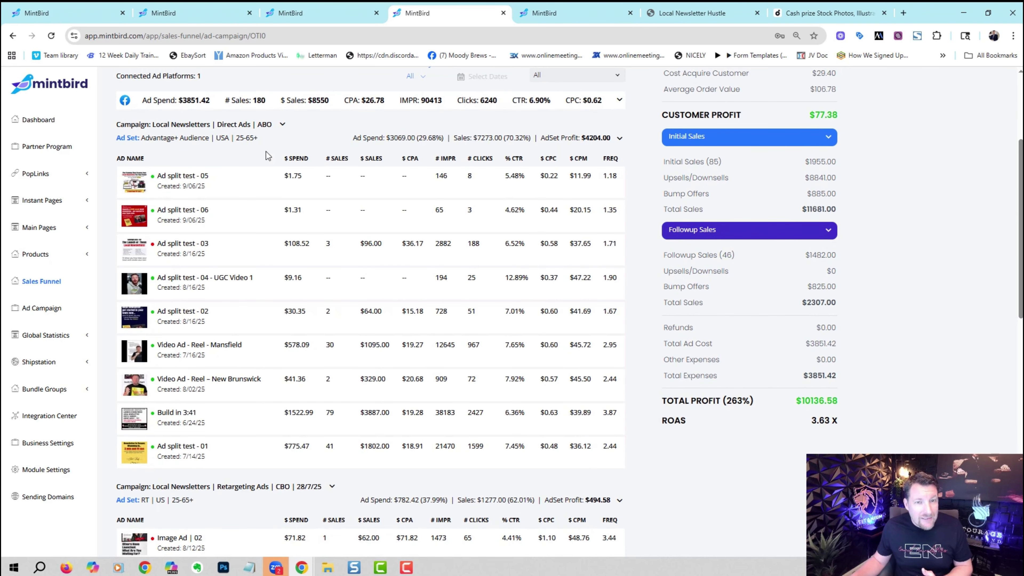
pyautogui.moveTo(1021, 196); pyautogui.dragTo(1011, 295)
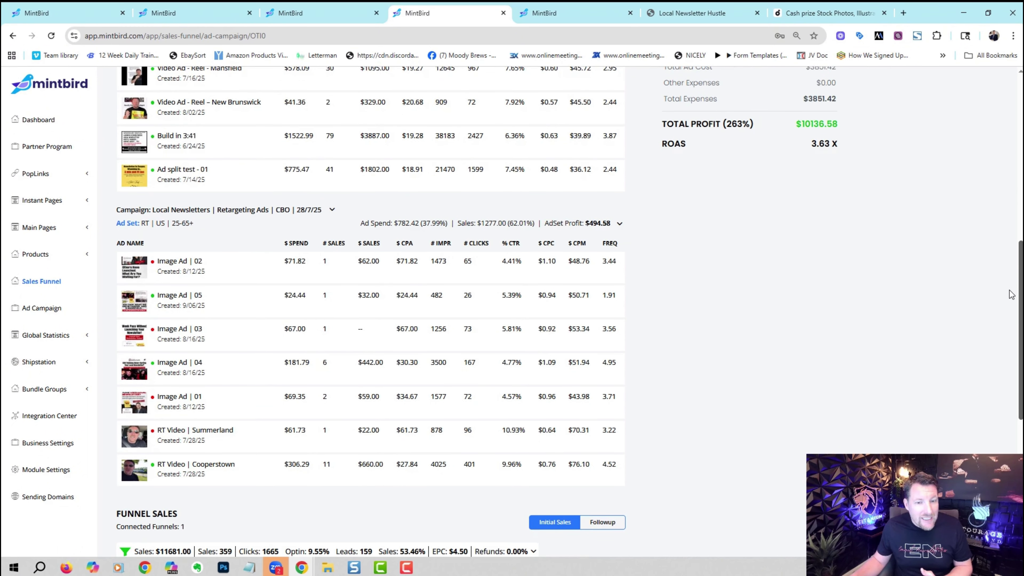
pyautogui.scroll(-8, 1011, 294)
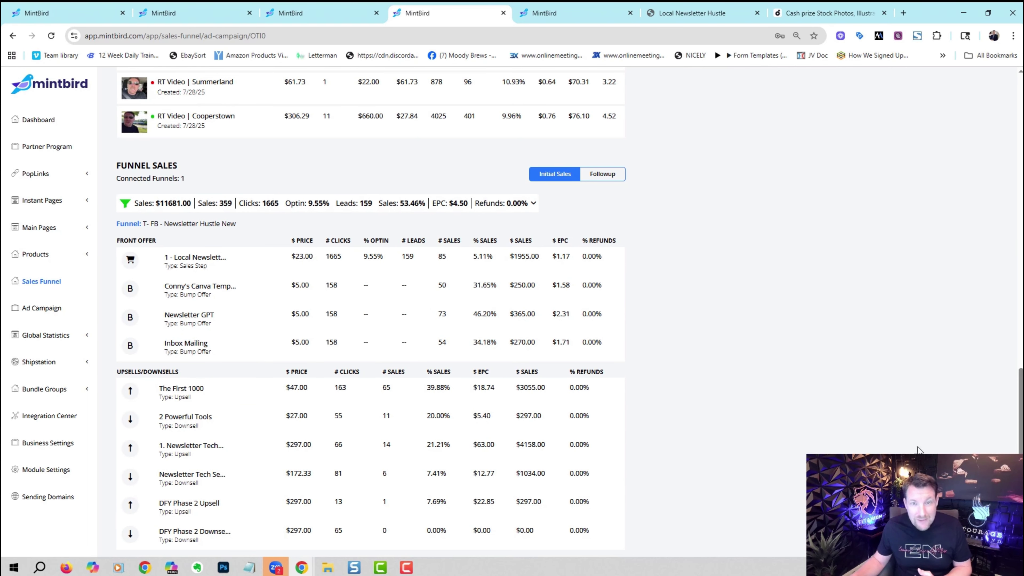
pyautogui.moveTo(1020, 448); pyautogui.dragTo(1000, 188)
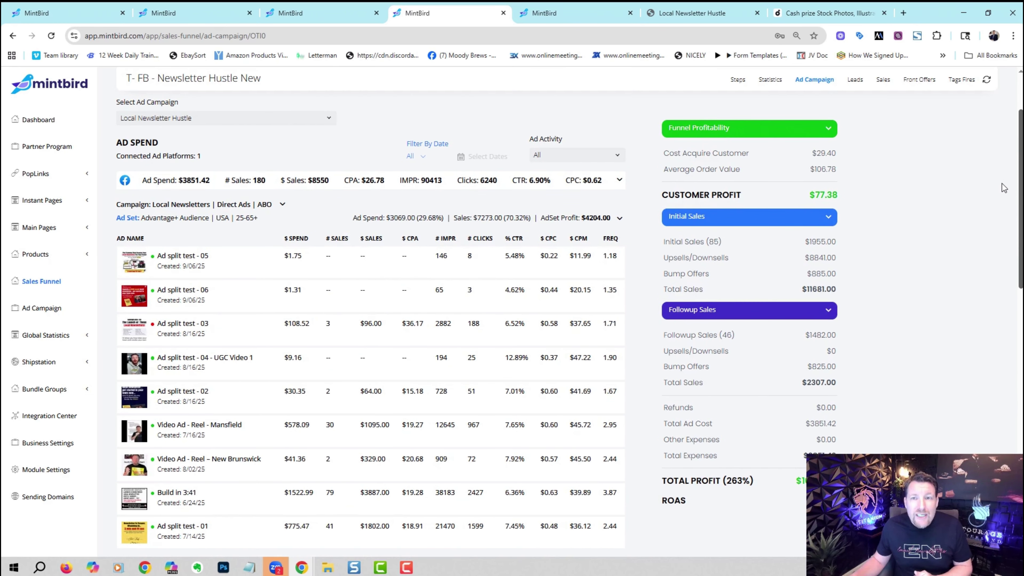
# Highlight the $29.40 acquisition cost, $77.38 customer profit, $10136.58 total profit and 3.63 X ROAS.
pyautogui.moveTo(807, 153); pyautogui.dragTo(837, 153)
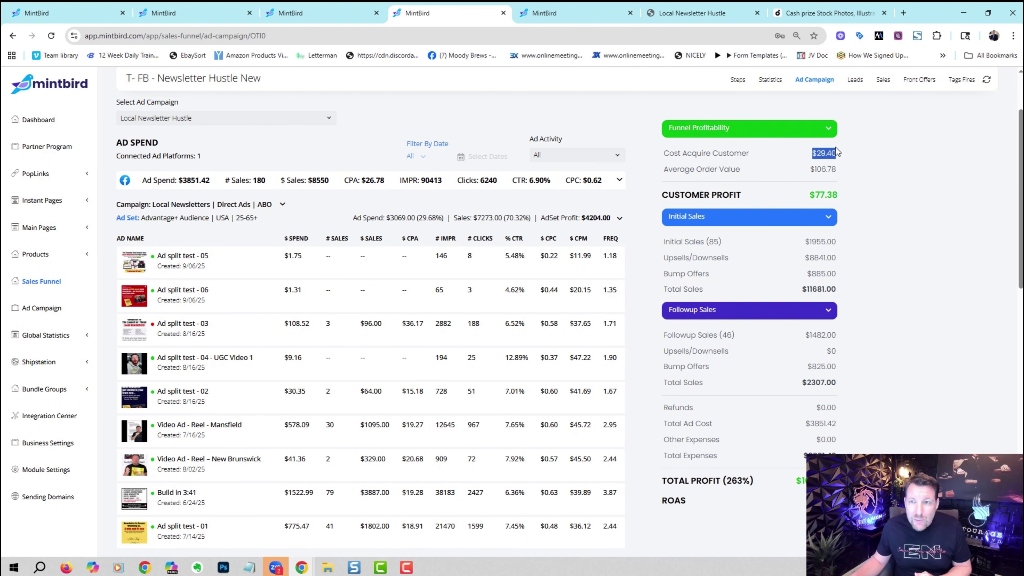
pyautogui.click(850, 154)
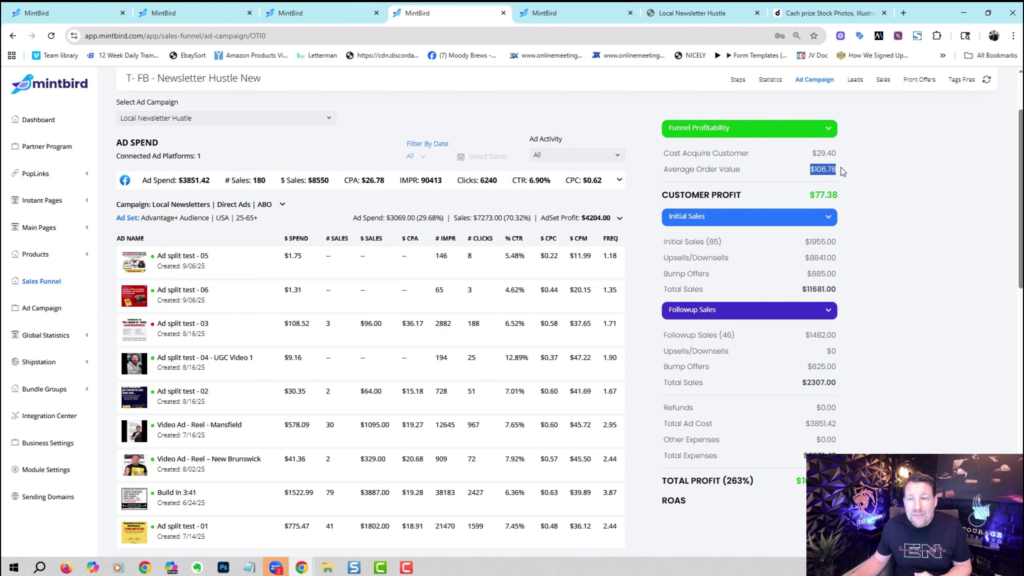
pyautogui.click(809, 170)
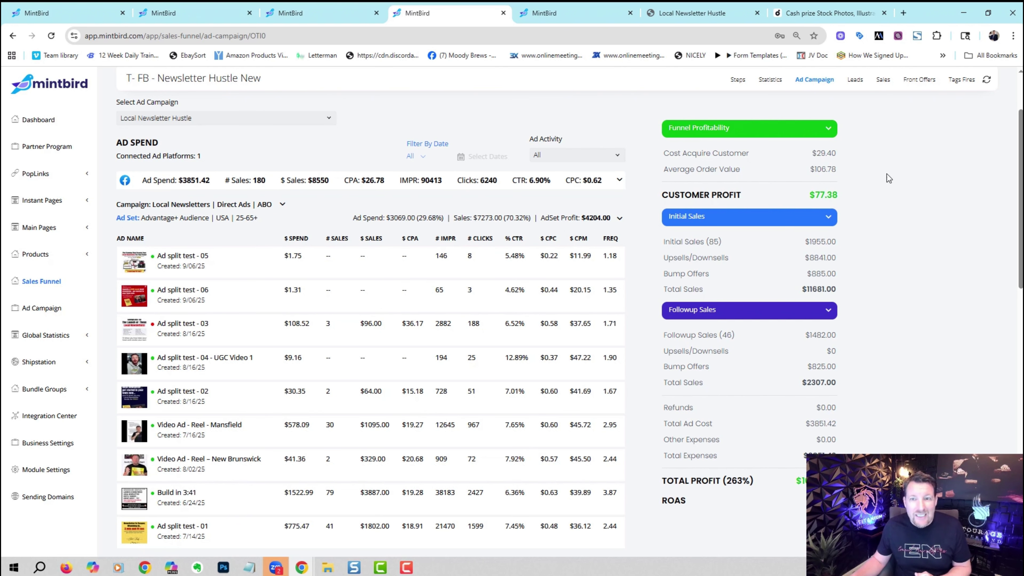
pyautogui.moveTo(807, 198); pyautogui.dragTo(854, 190)
pyautogui.click(881, 186)
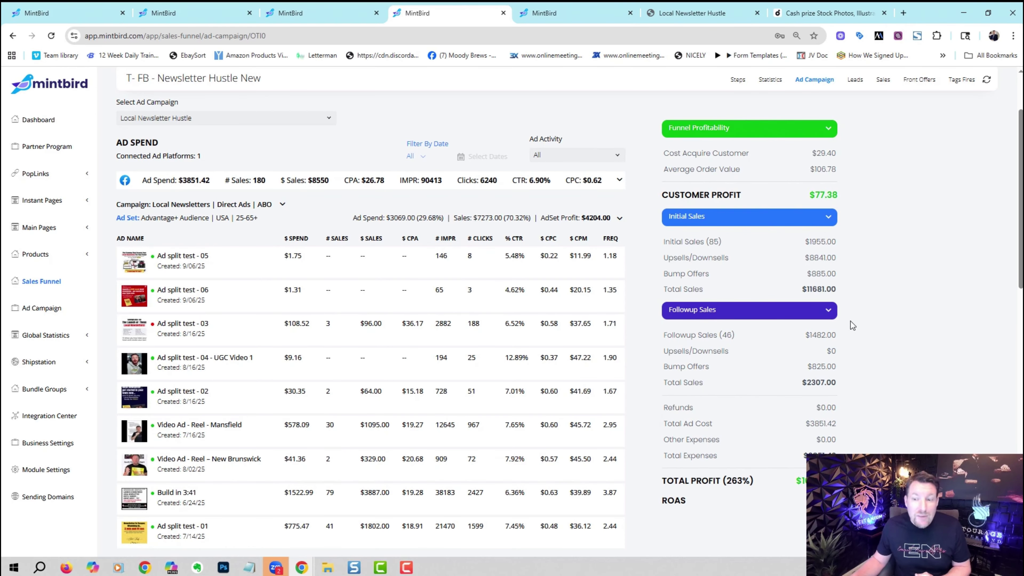
pyautogui.scroll(-3, 990, 296)
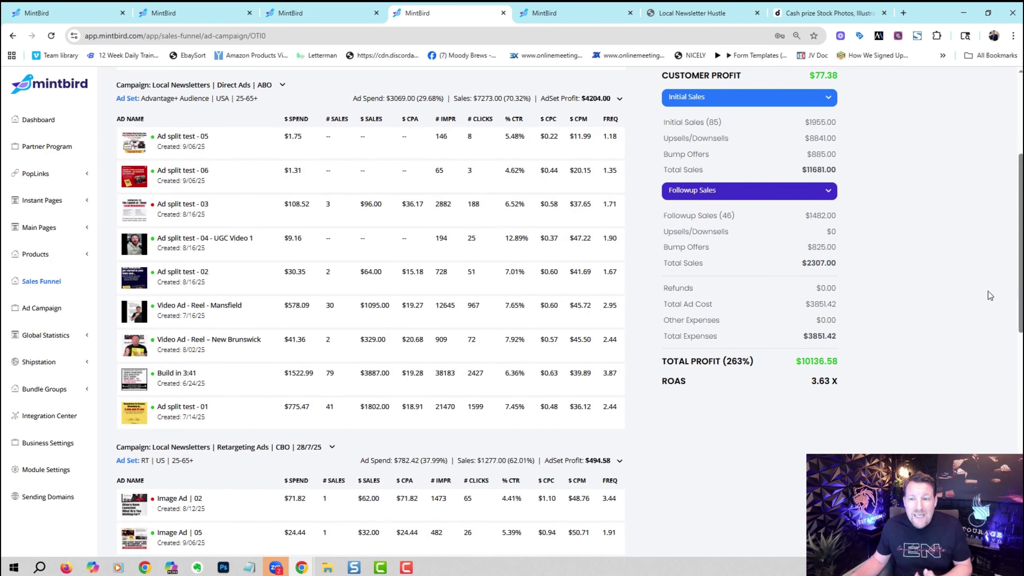
pyautogui.moveTo(797, 362); pyautogui.dragTo(898, 360)
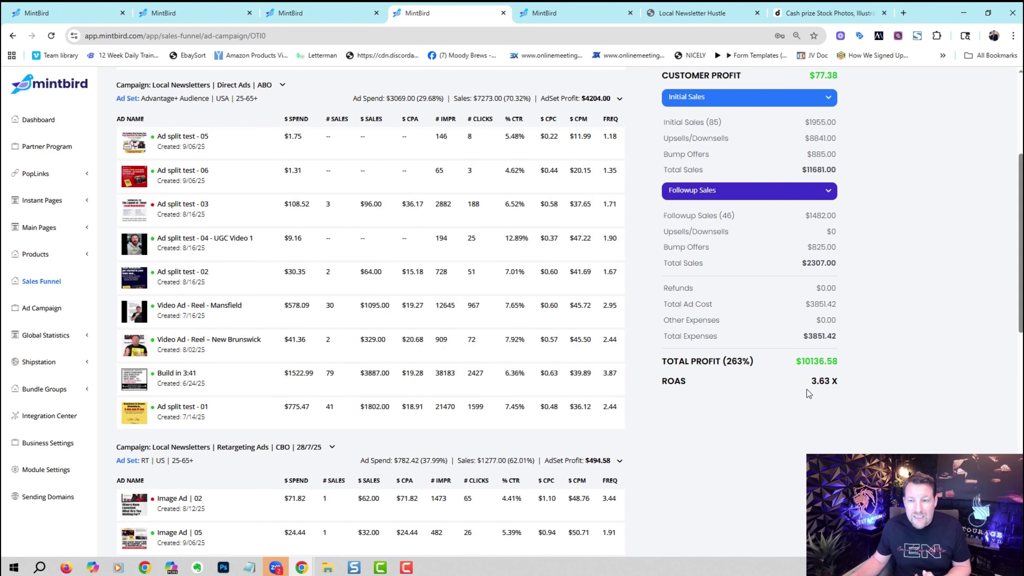
pyautogui.moveTo(805, 384); pyautogui.dragTo(808, 395)
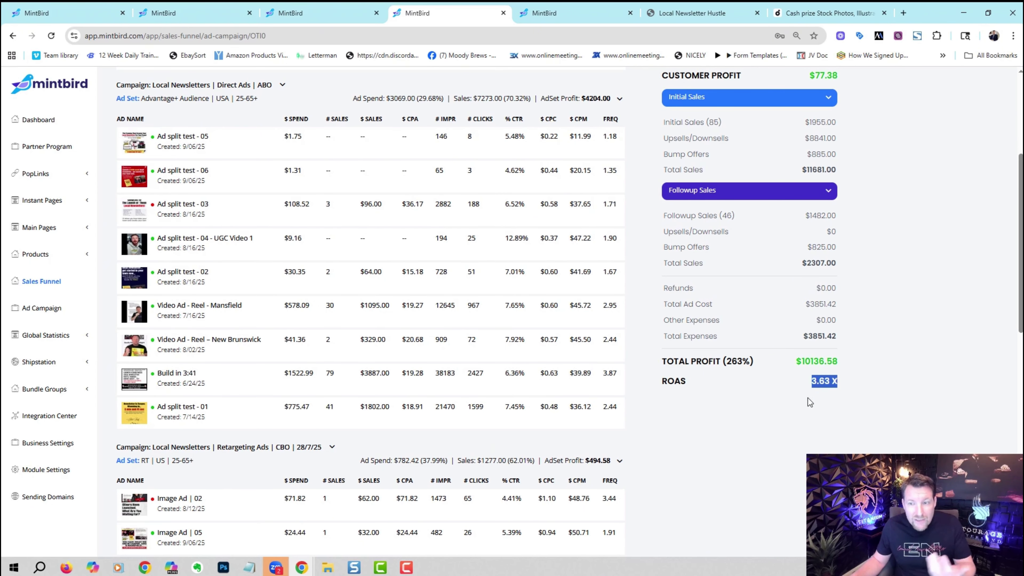
pyautogui.click(867, 383)
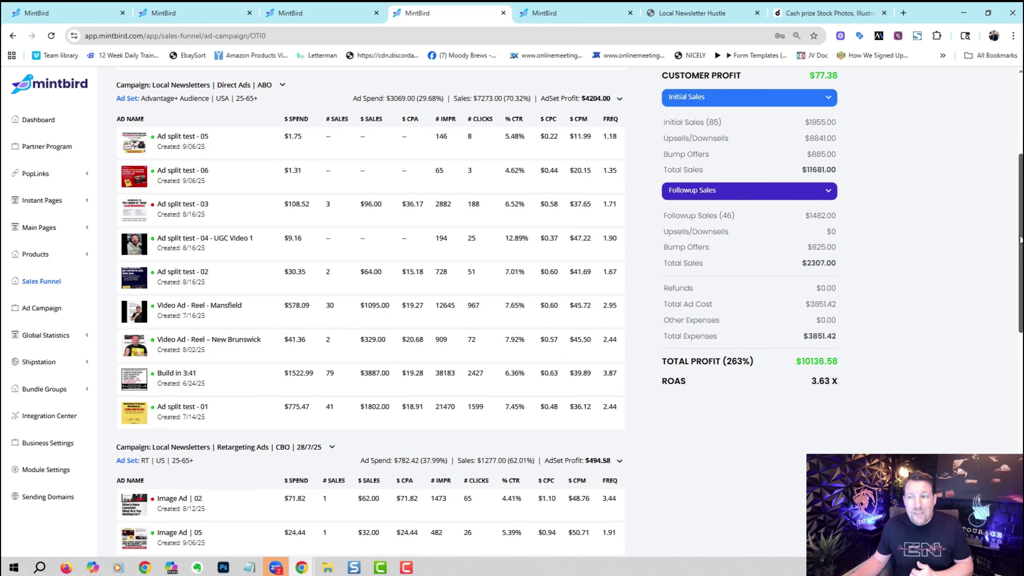
pyautogui.scroll(1, 1013, 155)
pyautogui.scroll(4, 1013, 156)
pyautogui.scroll(-2, 1013, 159)
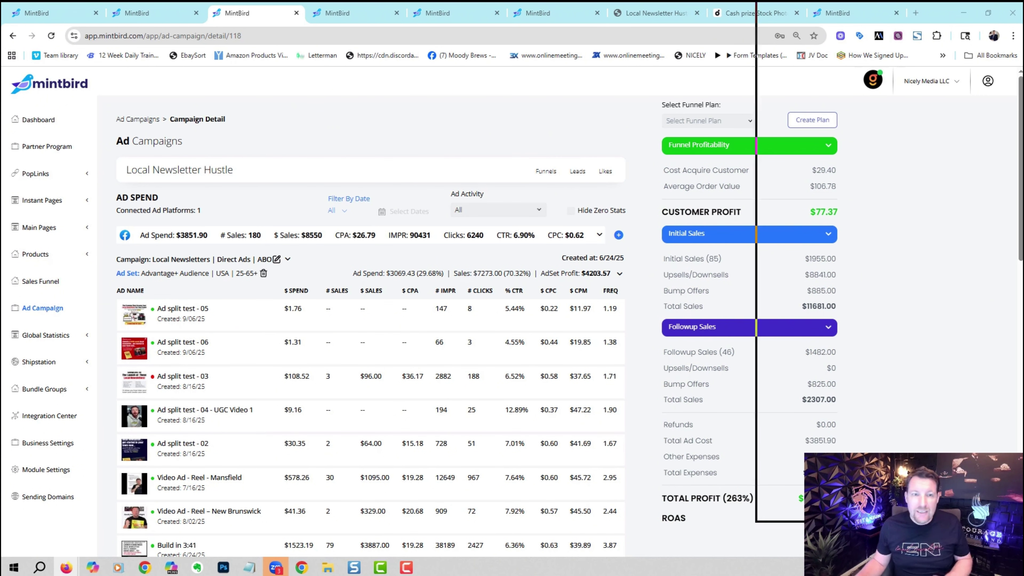
# Bring the second browser window showing the Ad Campaign index into view.
pyautogui.moveTo(1023, 54); pyautogui.dragTo(819, 2)
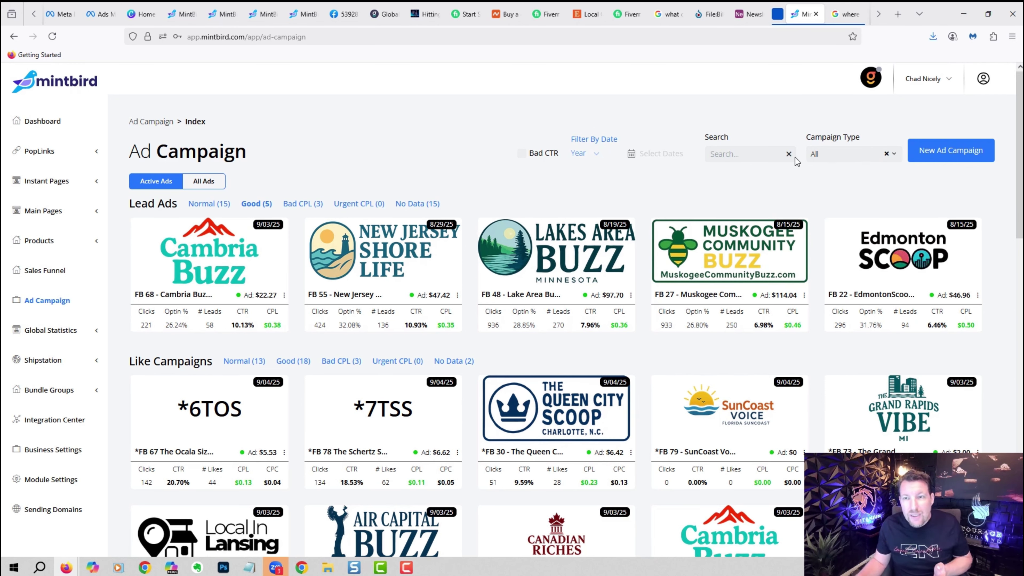
# Check the Campaign Type filter, keeping All, then show only Normal lead ad campaigns.
pyautogui.click(839, 154)
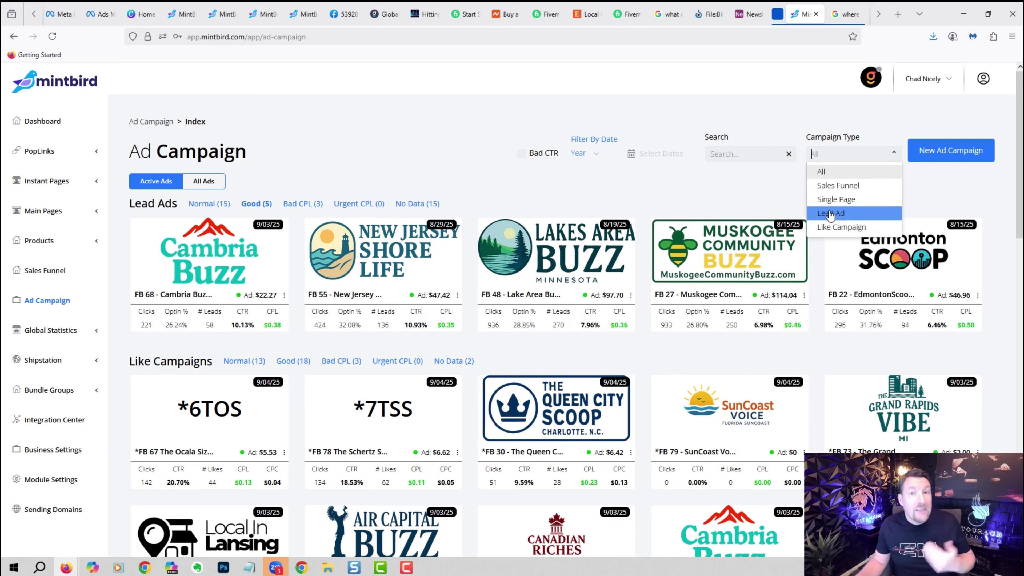
pyautogui.click(543, 180)
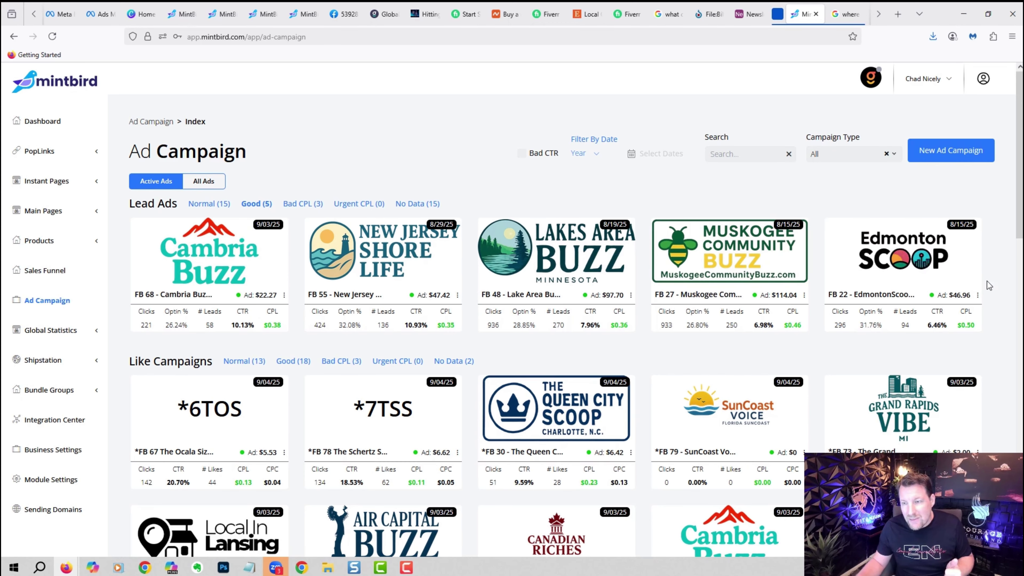
pyautogui.moveTo(1019, 202); pyautogui.dragTo(1019, 203)
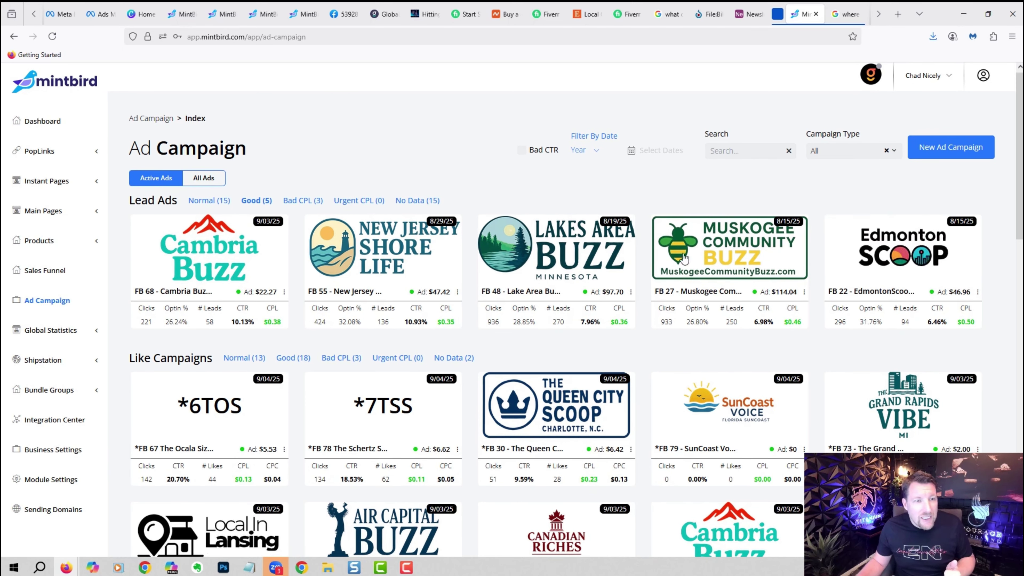
pyautogui.click(218, 202)
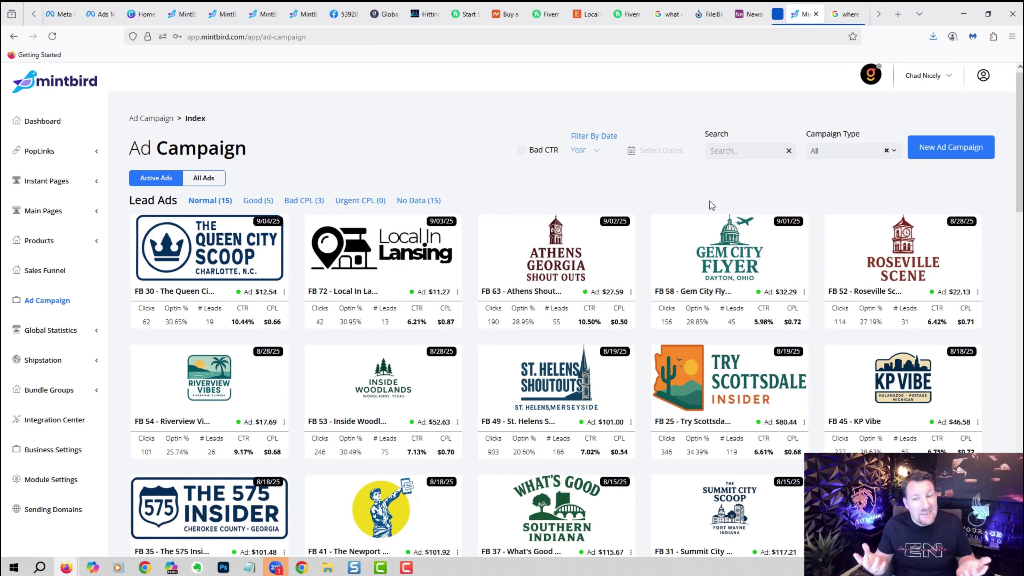
# Scroll the campaign list, then switch the funnel report to Sales showing 264 sales totalling $14470.00.
pyautogui.scroll(-5, 1020, 203)
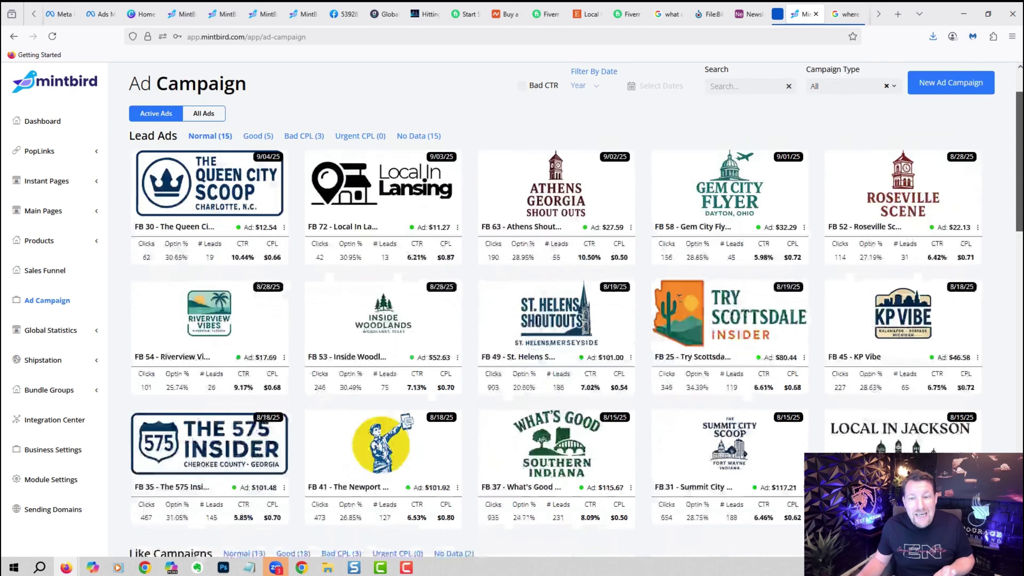
pyautogui.scroll(-12, 1020, 218)
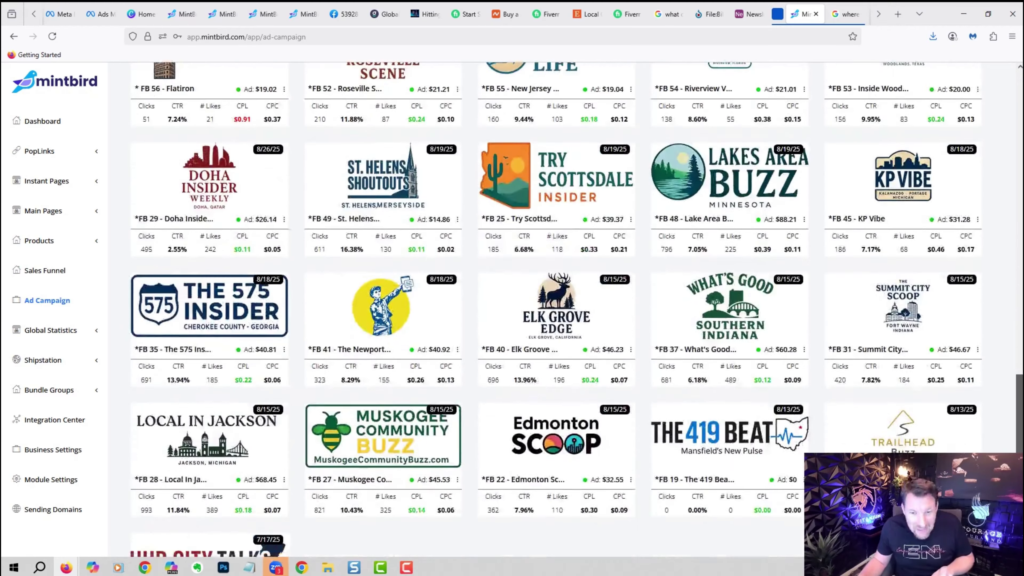
pyautogui.scroll(6, 1020, 242)
pyautogui.scroll(15, 1019, 246)
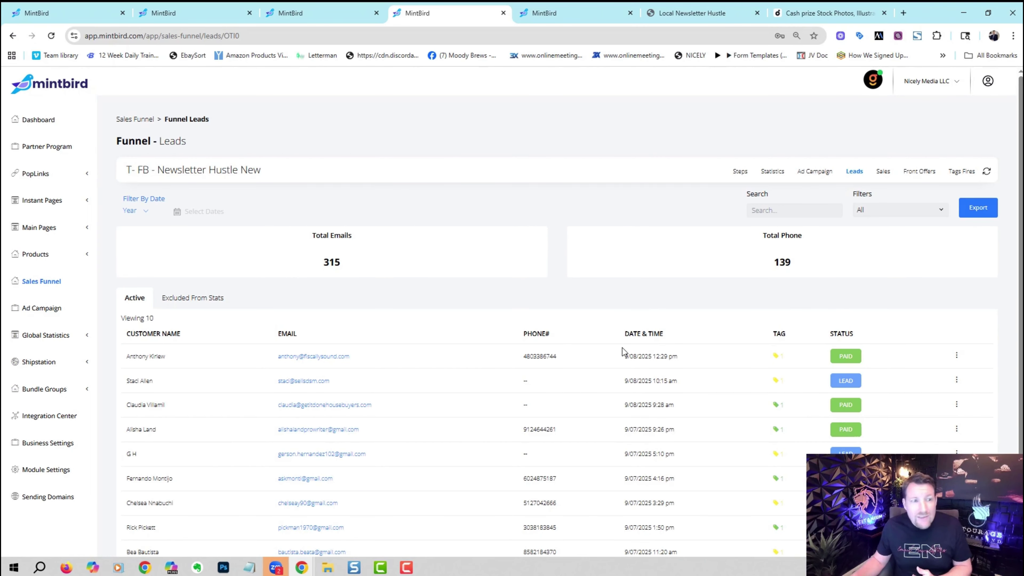
pyautogui.click(883, 171)
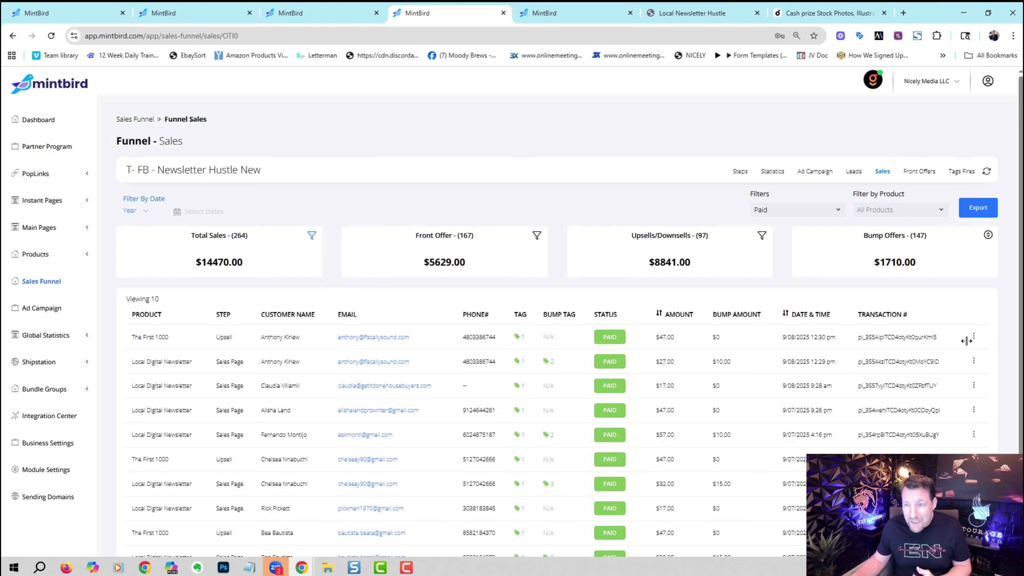
# Glance at the first sale's actions menu, then go to the funnel's Front Offers page.
pyautogui.click(974, 337)
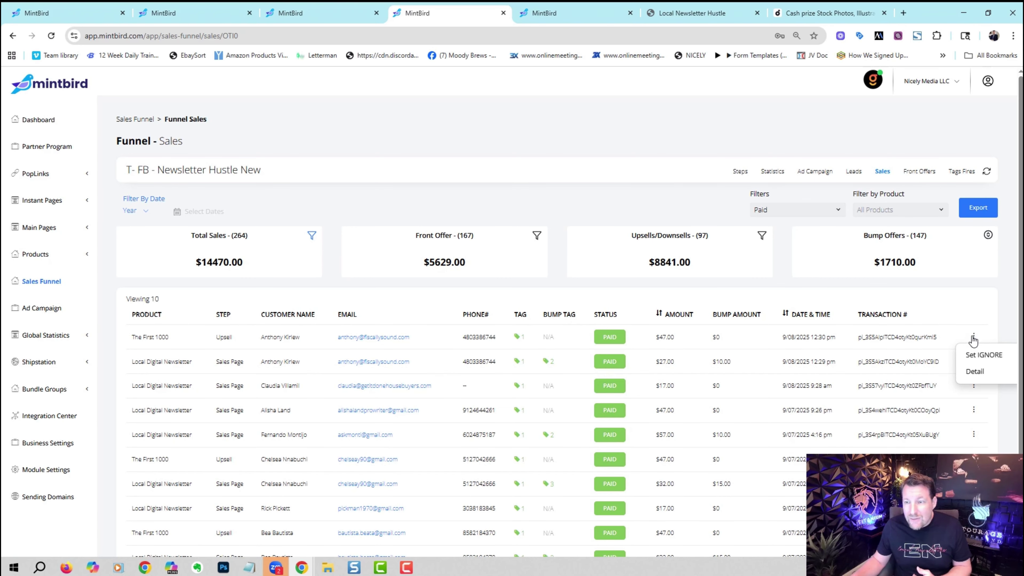
pyautogui.click(965, 296)
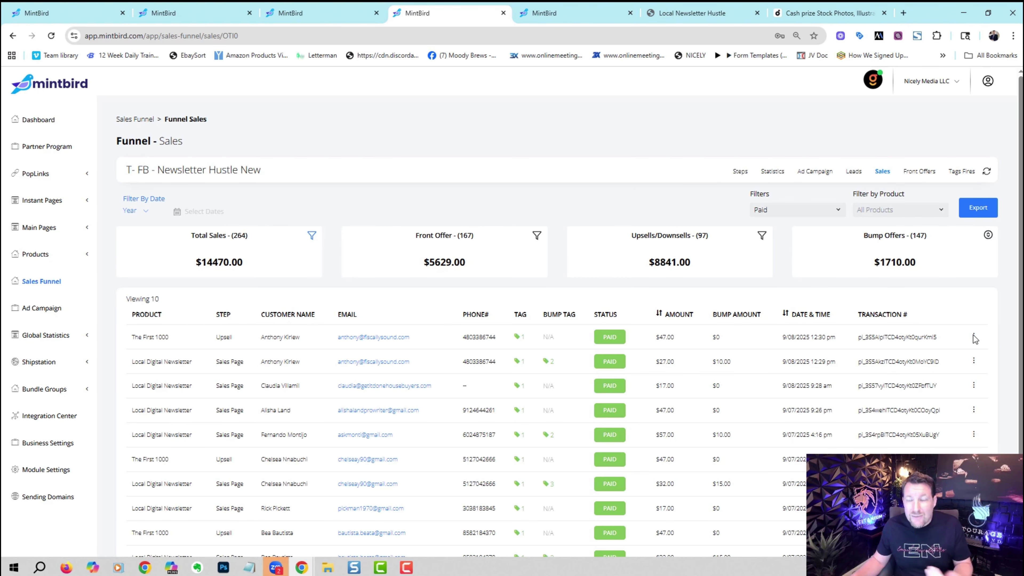
pyautogui.click(914, 173)
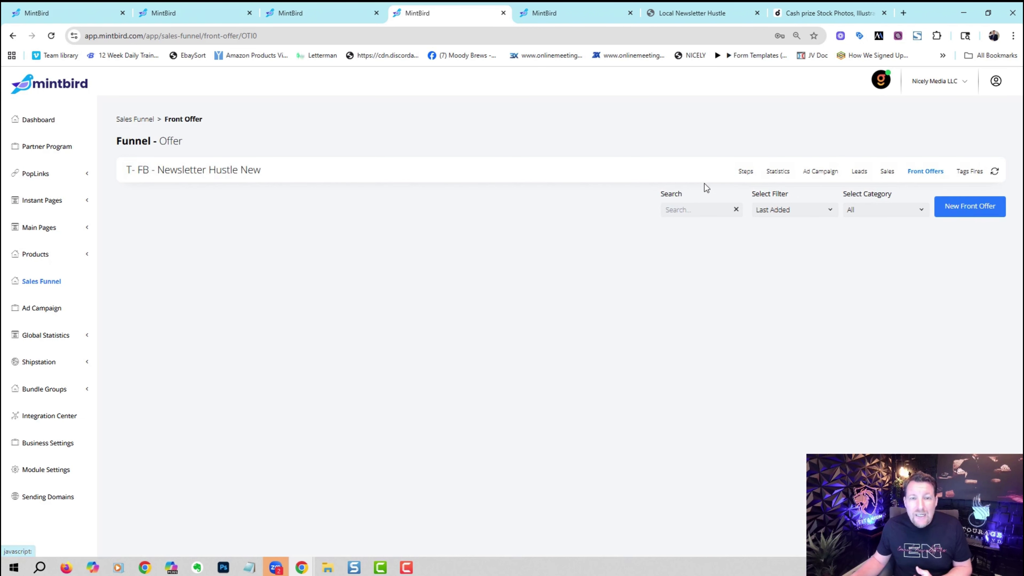
pyautogui.click(959, 214)
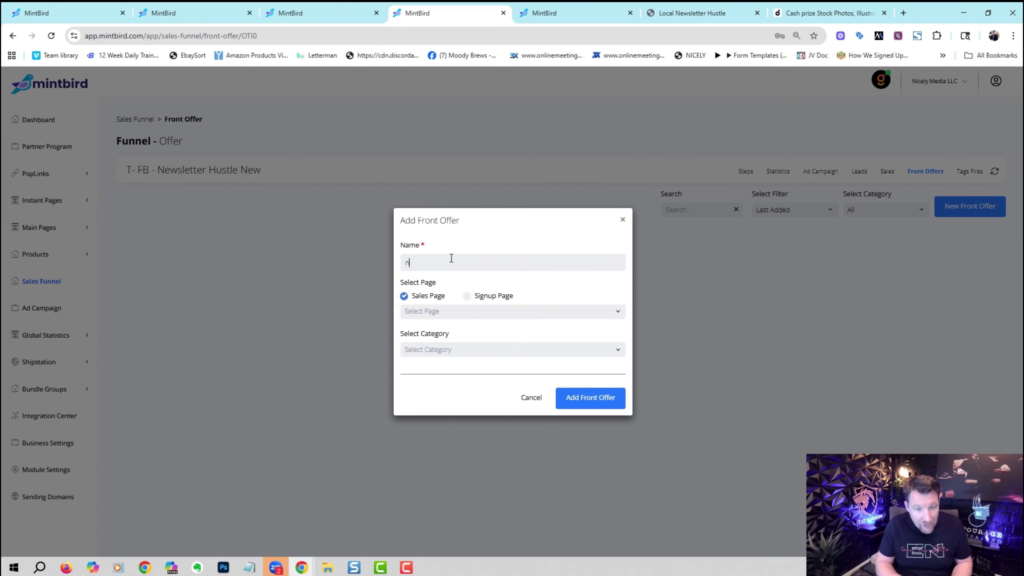
pyautogui.click(457, 311)
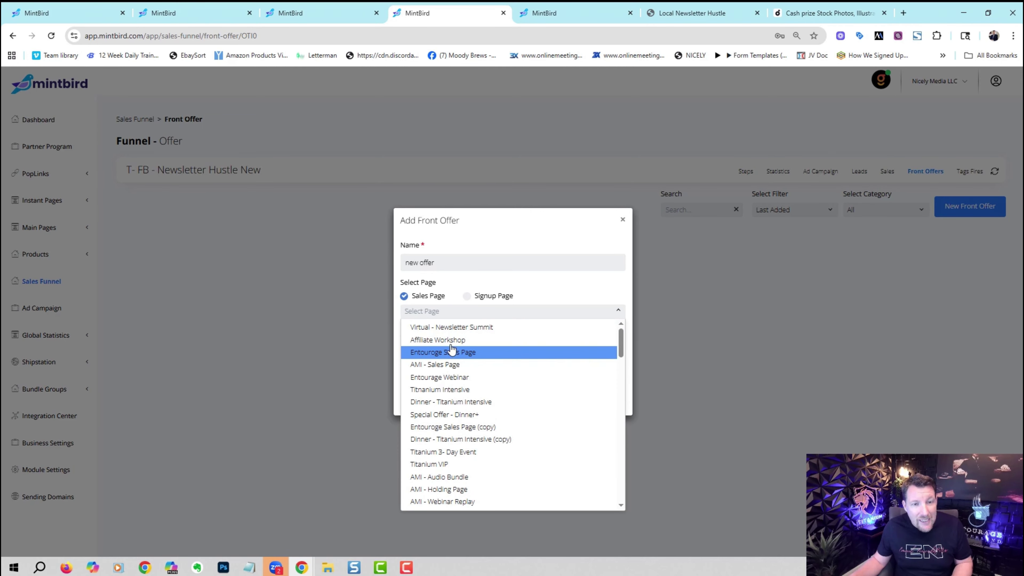
pyautogui.click(520, 278)
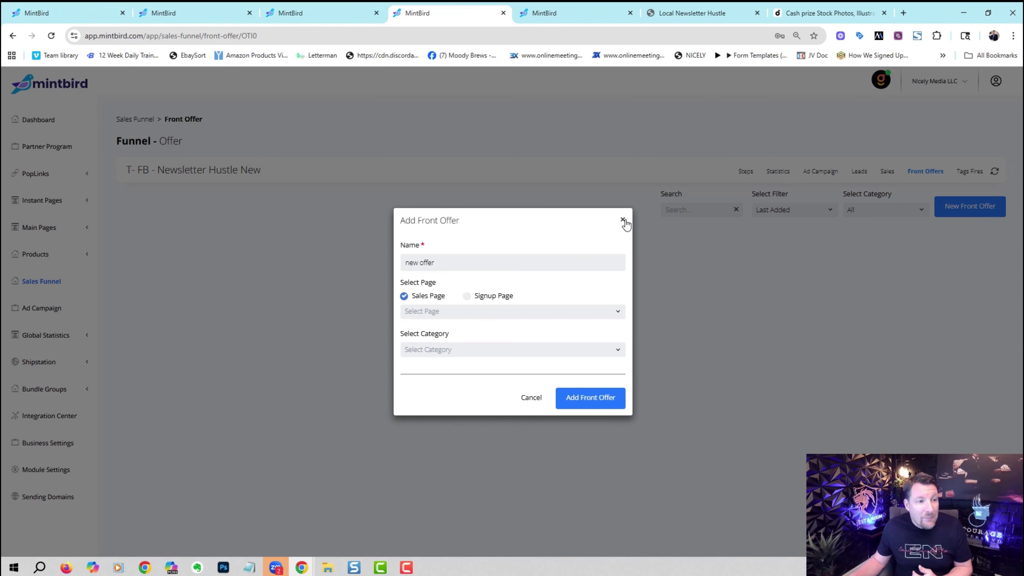
pyautogui.click(623, 220)
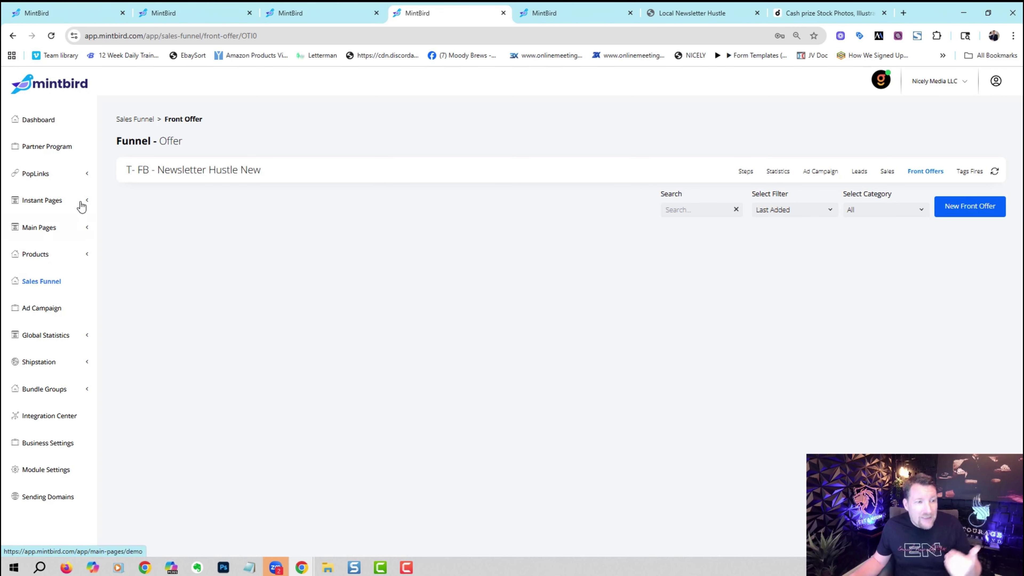
pyautogui.click(81, 337)
# Review the Global Sales report, keeping all products and viewing the first transaction's details.
pyautogui.click(40, 357)
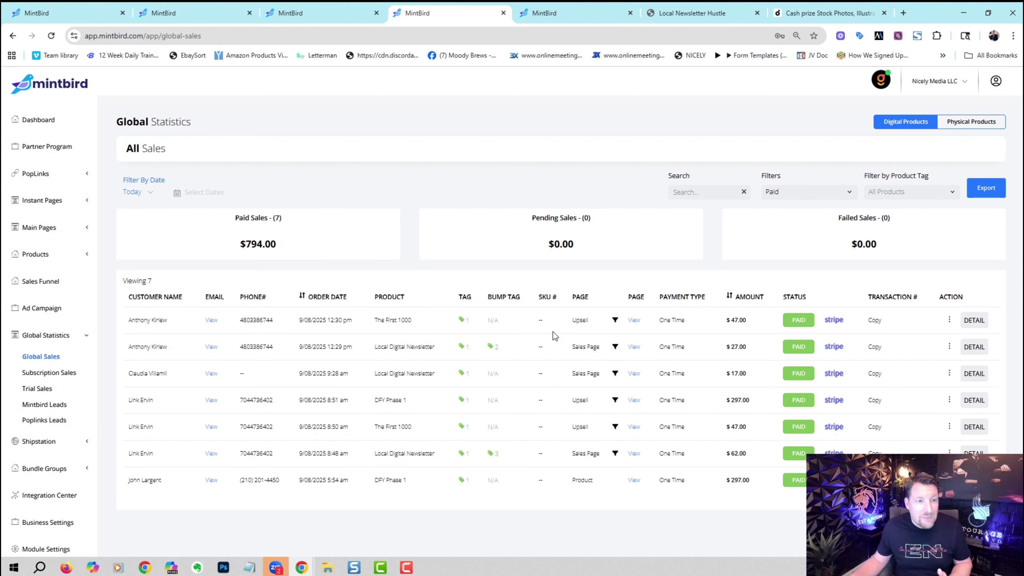
pyautogui.click(894, 192)
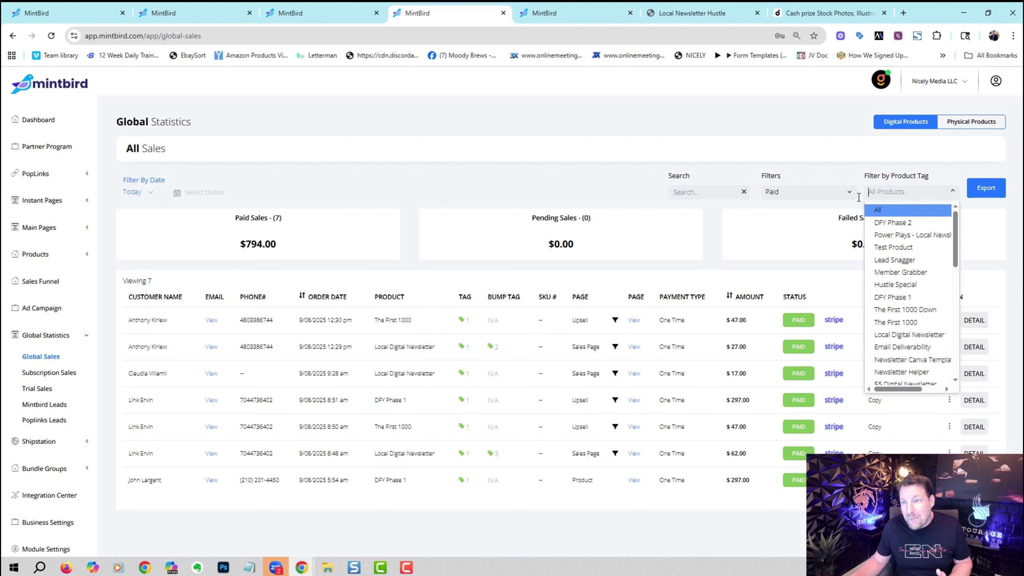
pyautogui.click(551, 189)
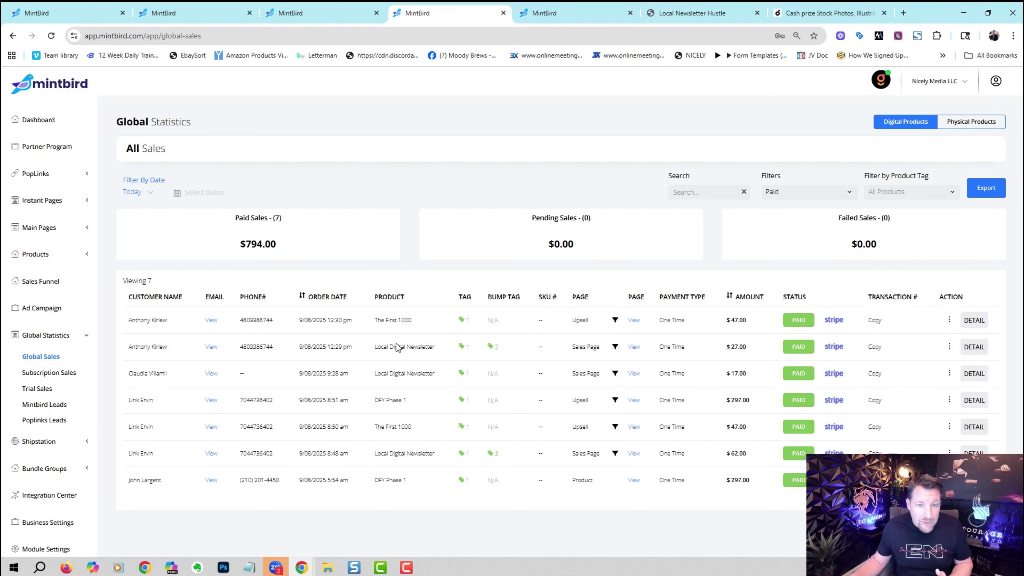
pyautogui.click(972, 321)
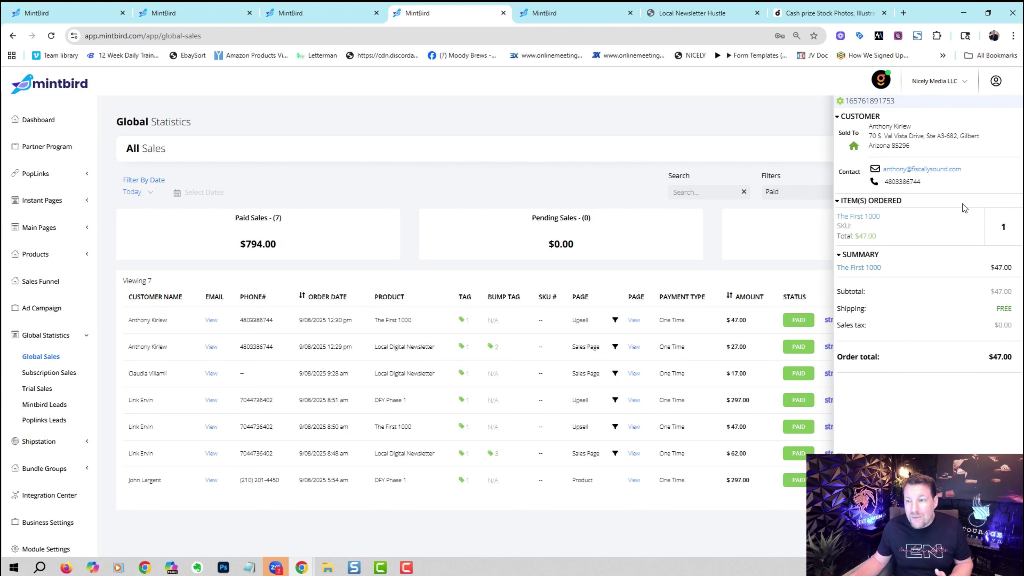
pyautogui.click(789, 130)
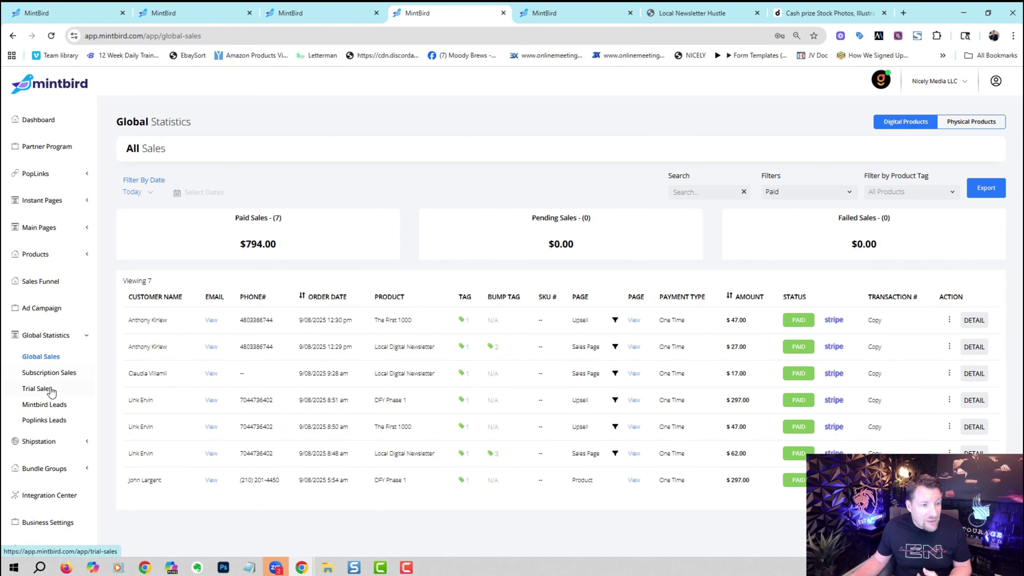
# Switch the sidebar from Global Statistics to Bundle Groups and open the Bump Offers library.
pyautogui.click(78, 337)
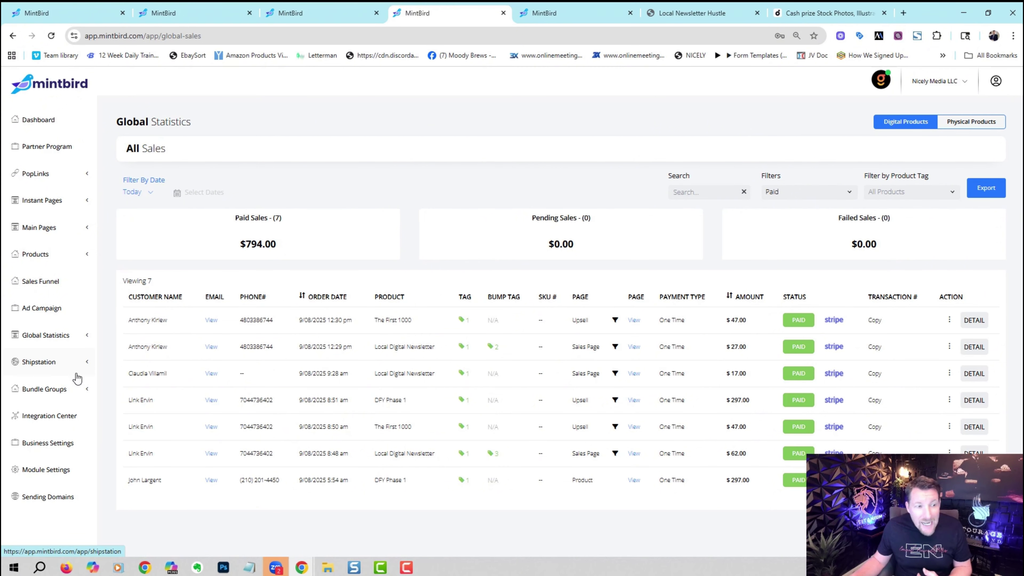
pyautogui.click(81, 391)
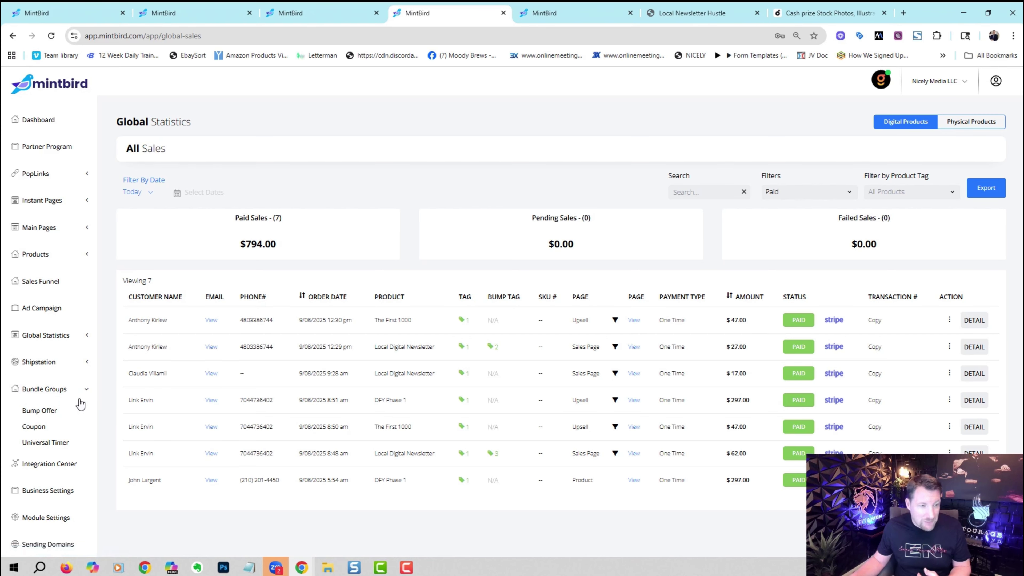
pyautogui.click(40, 410)
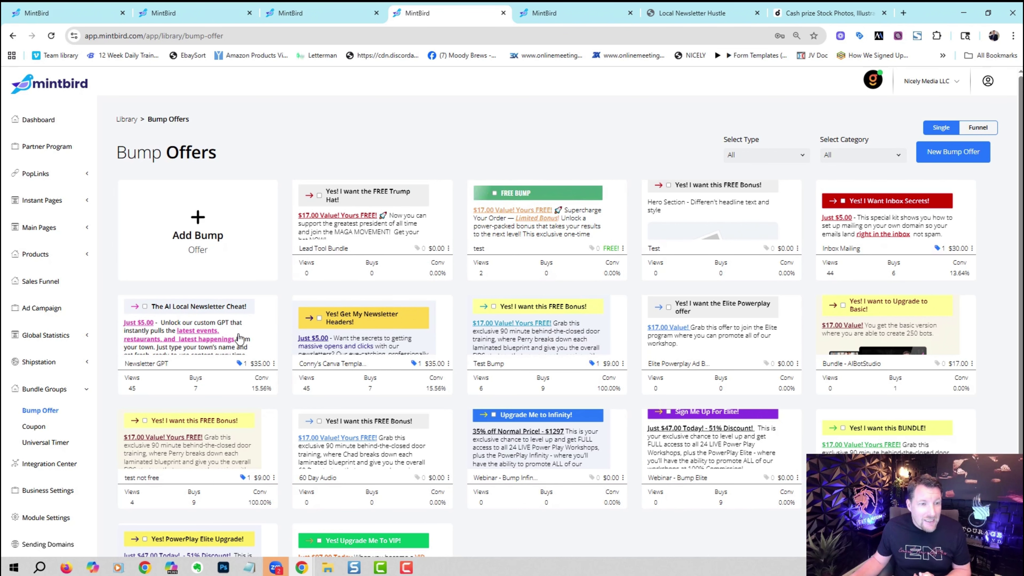
# Try Themes #2 to #6 on The AI Local Newsletter Cheat! bump, settling on Theme #6 orange.
pyautogui.click(379, 306)
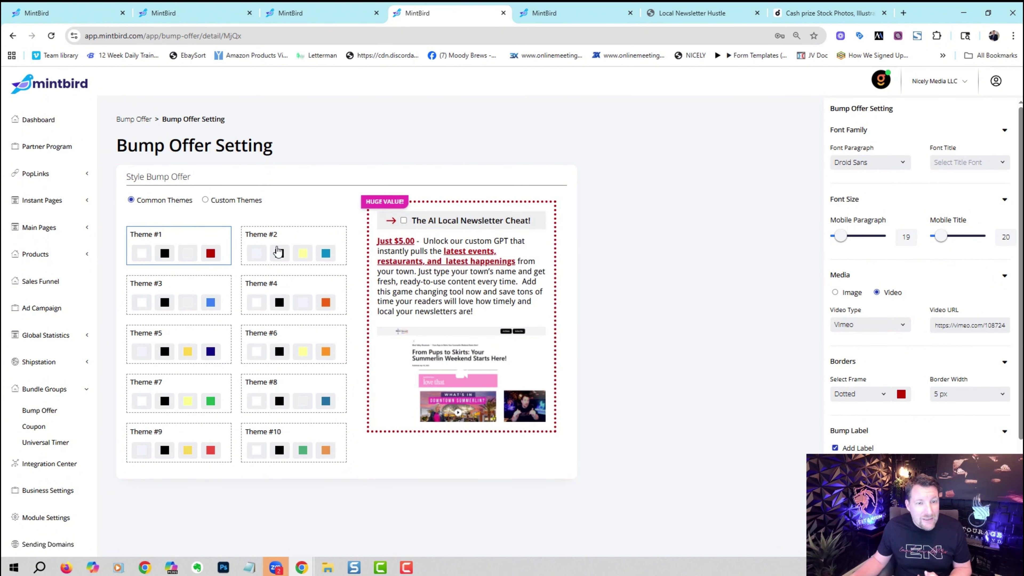
pyautogui.click(277, 252)
pyautogui.click(198, 299)
pyautogui.click(270, 302)
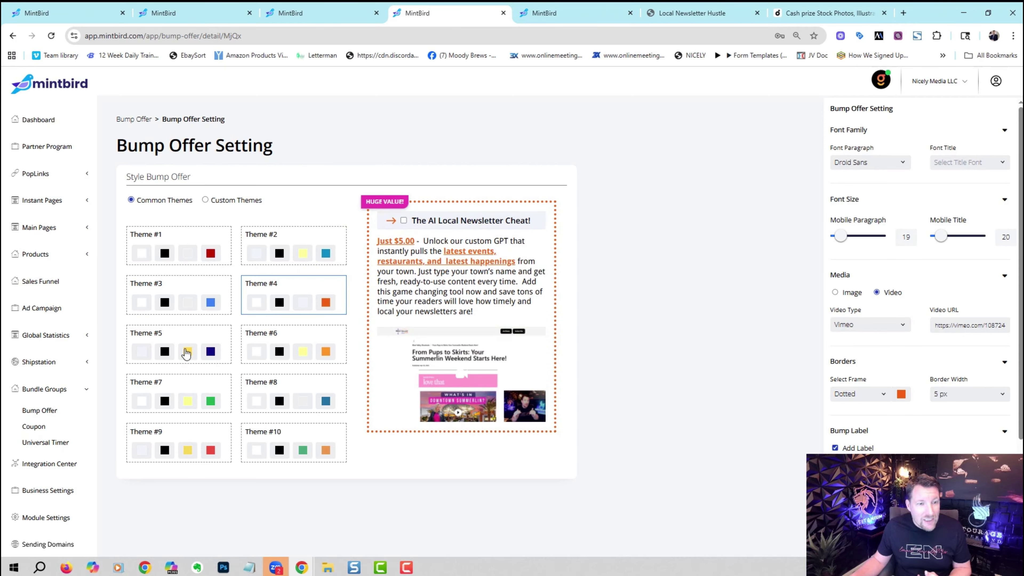
pyautogui.click(185, 350)
pyautogui.click(300, 353)
# Check the Custom Themes colour settings, return to preset themes, and open the Coupon Code library.
pyautogui.click(206, 200)
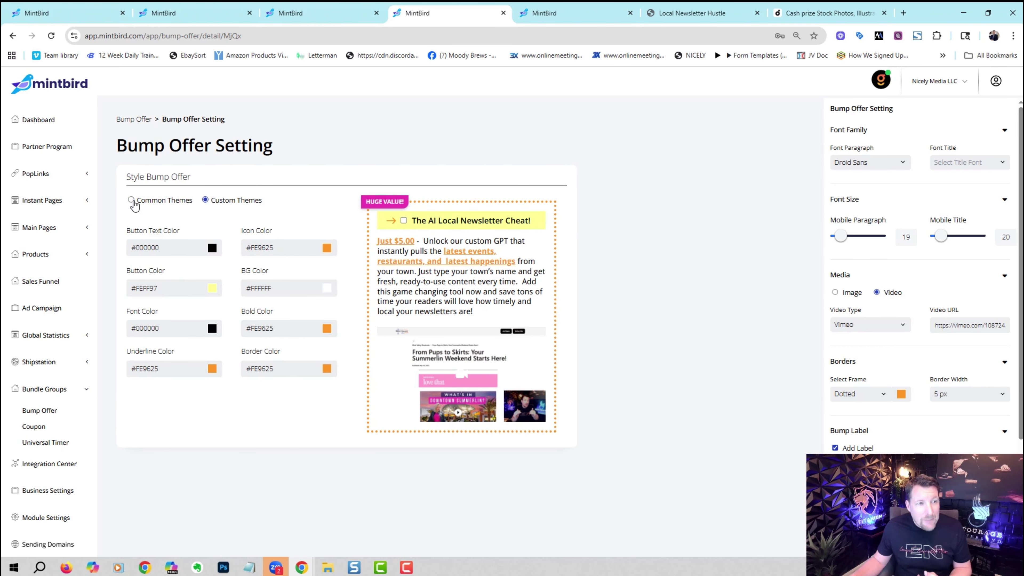
pyautogui.click(131, 200)
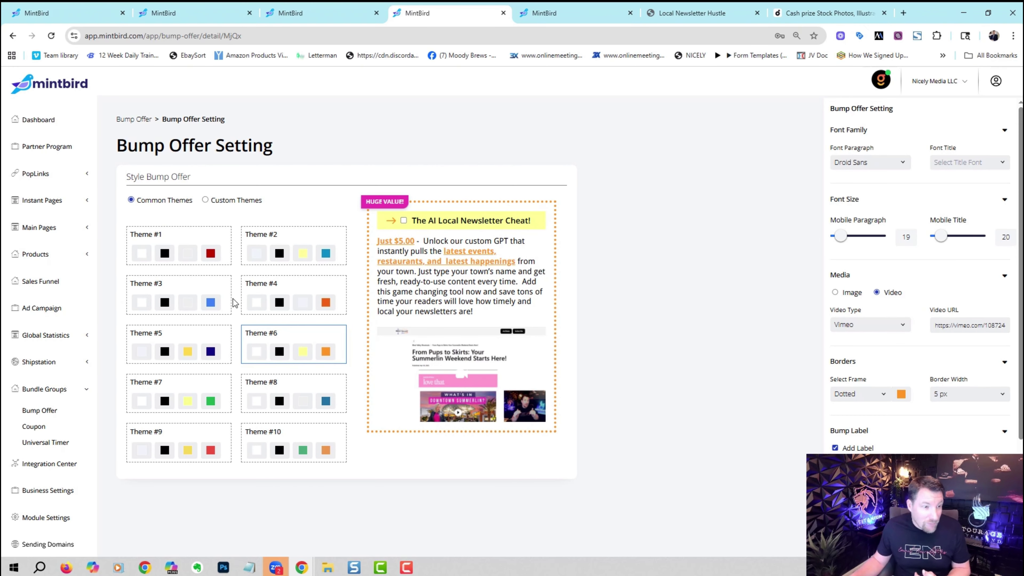
pyautogui.click(57, 424)
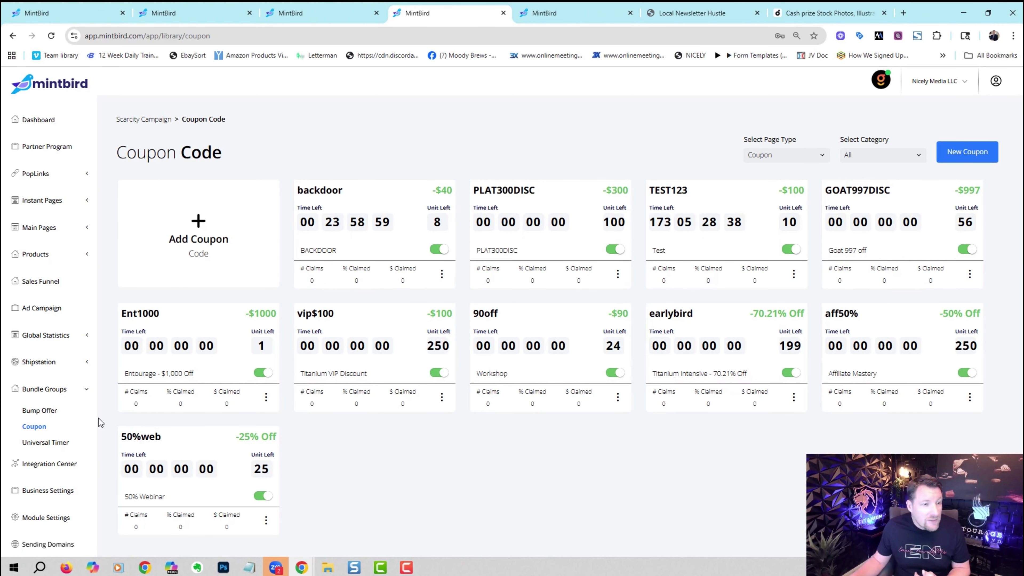
# Look at the Universal Timer page and account menu, then open the Partner Program overview.
pyautogui.click(60, 442)
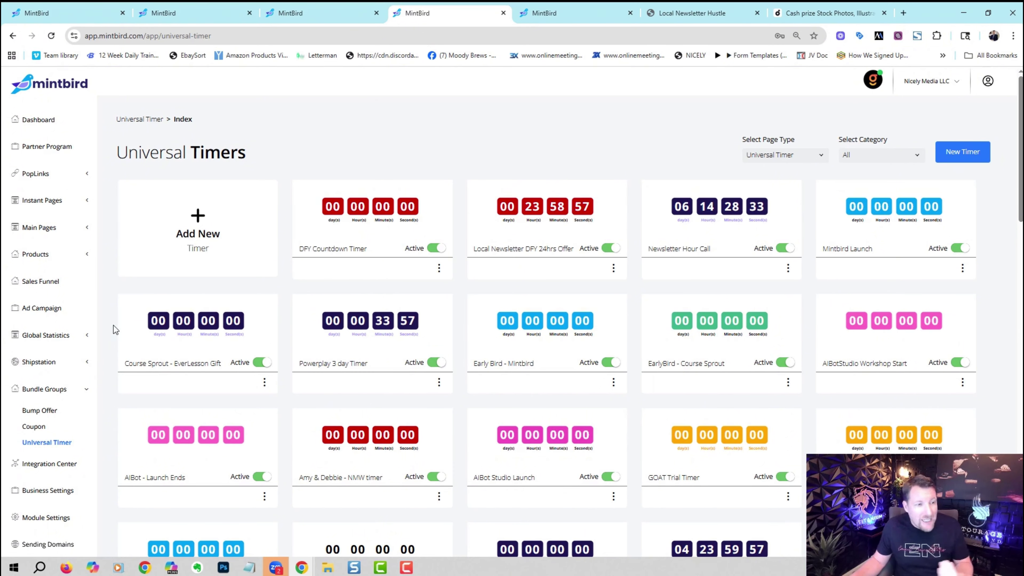
pyautogui.click(86, 389)
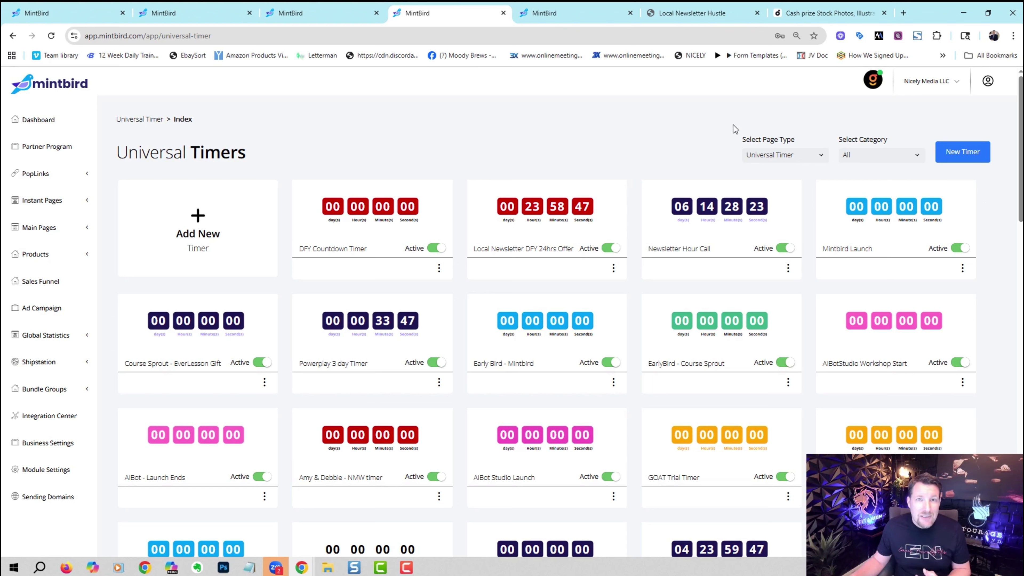
pyautogui.click(955, 86)
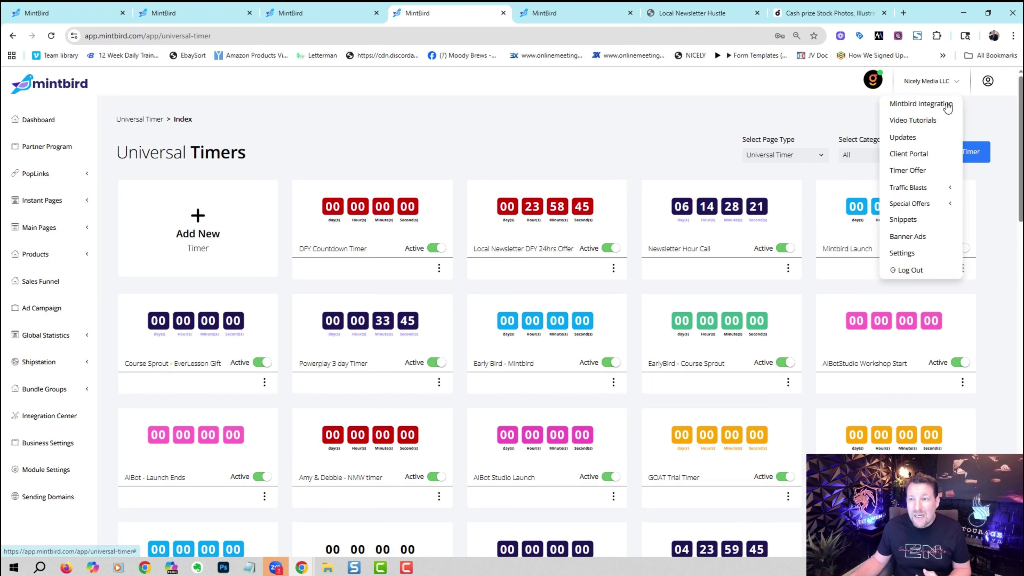
pyautogui.click(628, 120)
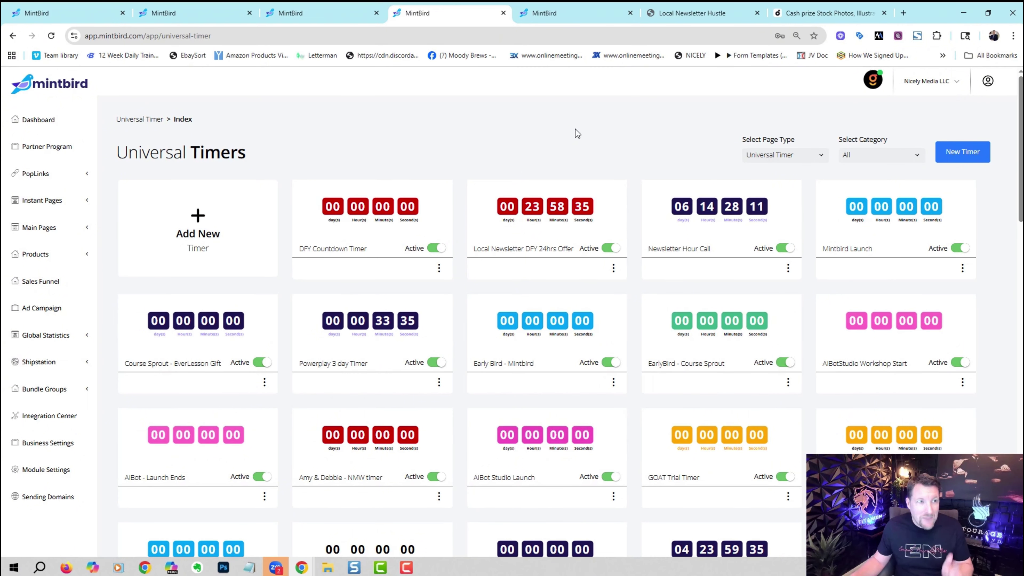
pyautogui.click(38, 146)
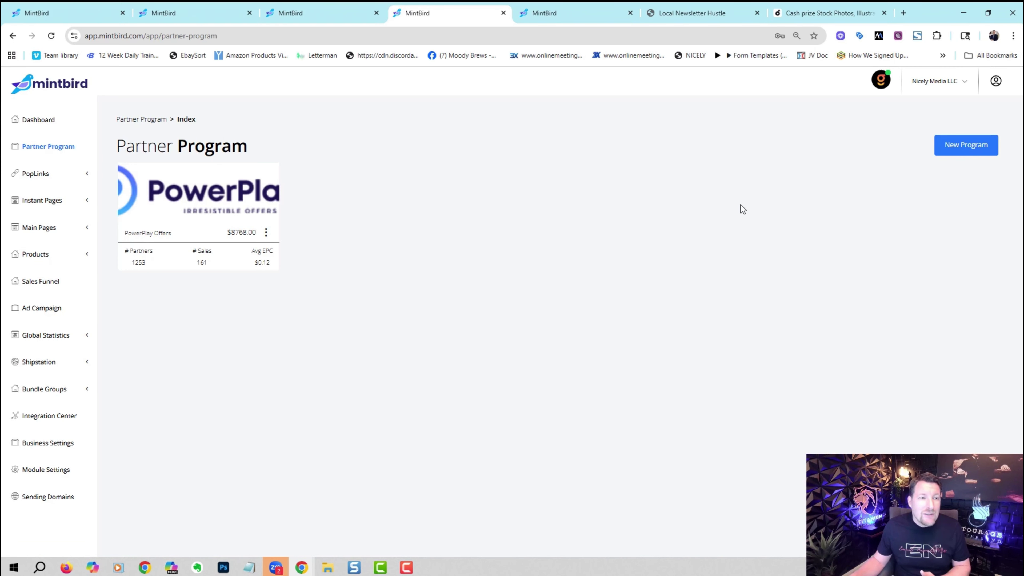
# Show the PowerPlay Offers program's sales page links for the Entourage level.
pyautogui.click(268, 201)
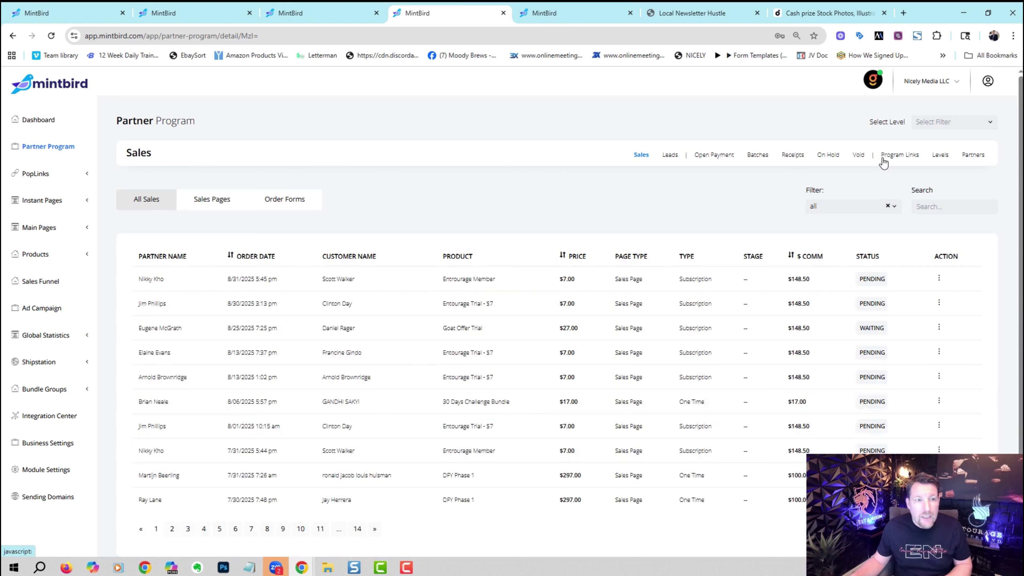
pyautogui.click(883, 162)
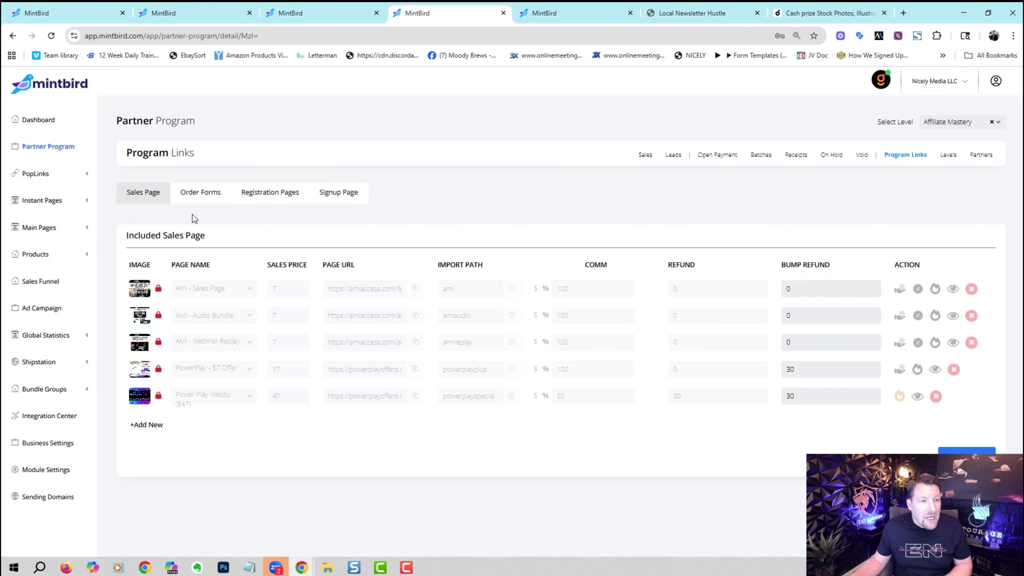
pyautogui.click(934, 122)
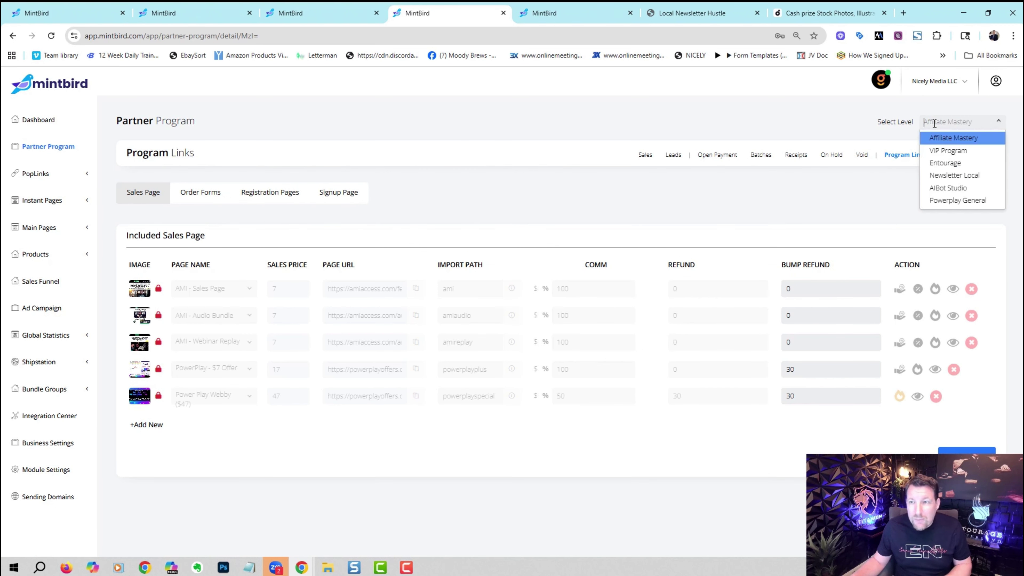
pyautogui.click(951, 164)
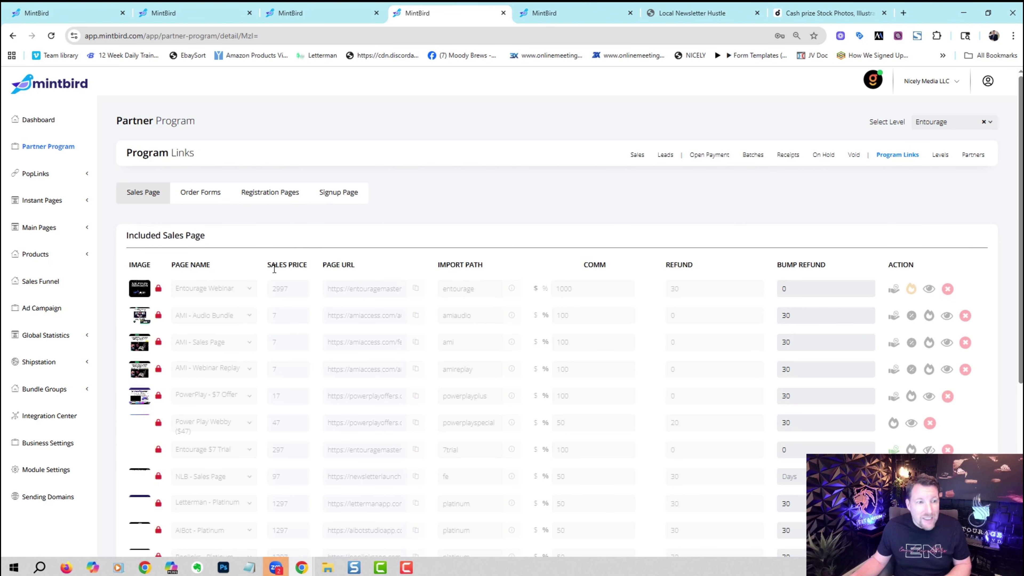
pyautogui.moveTo(1020, 163); pyautogui.dragTo(1003, 222)
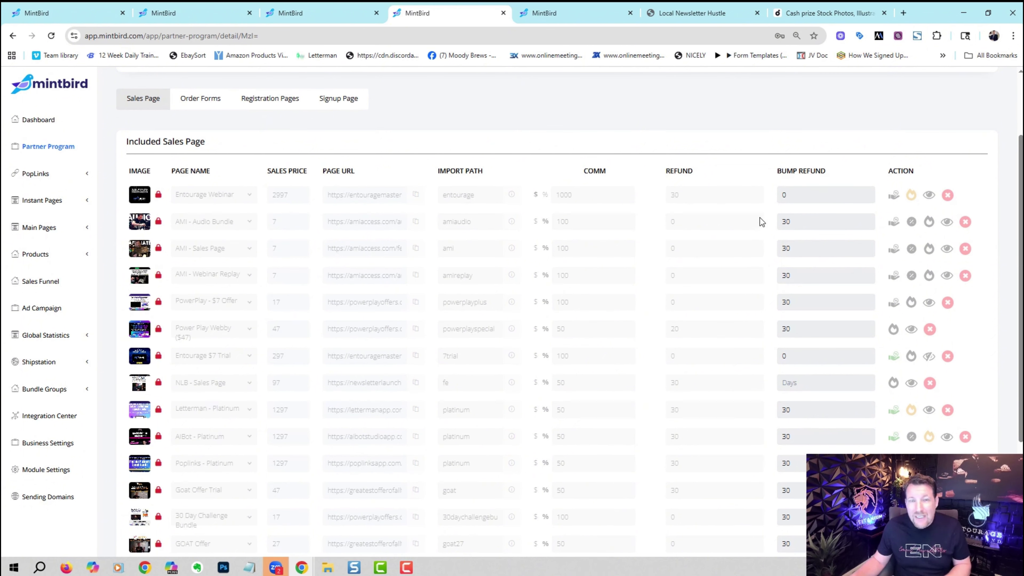
# Unlock the Entourage Webinar row, inspect its 1000 commission and plan settings, then relock it.
pyautogui.click(158, 195)
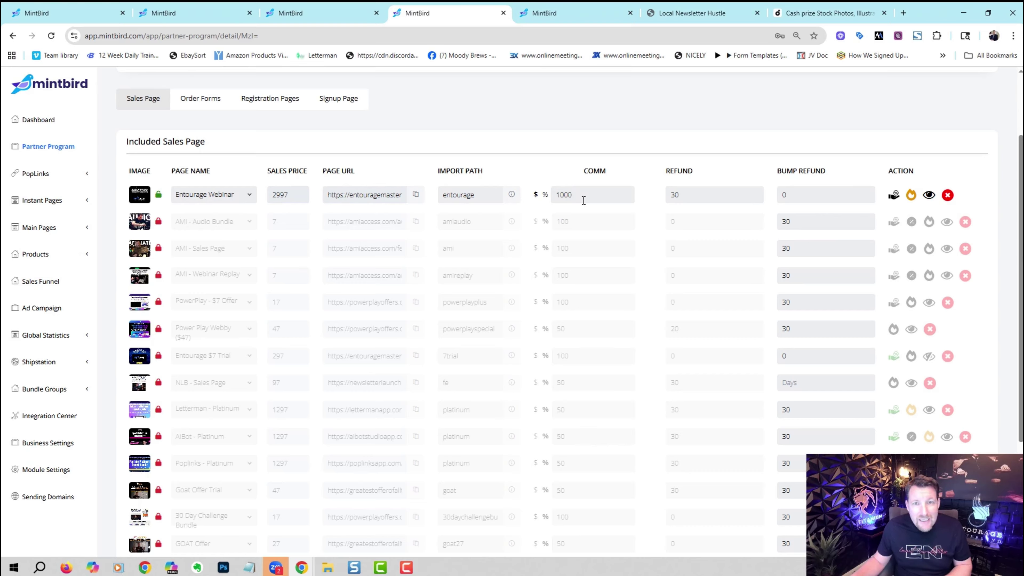
pyautogui.doubleClick(569, 196)
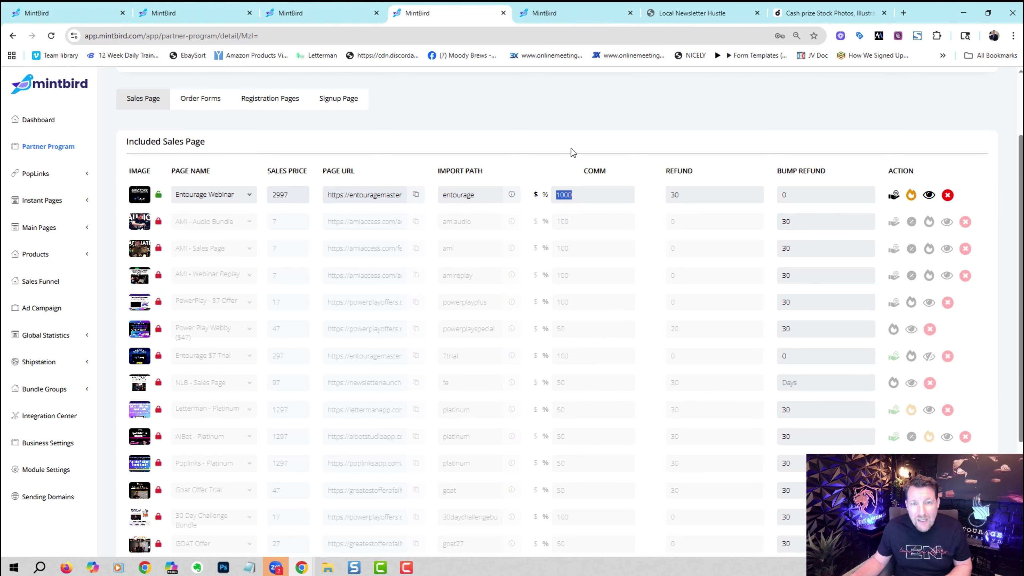
pyautogui.click(567, 198)
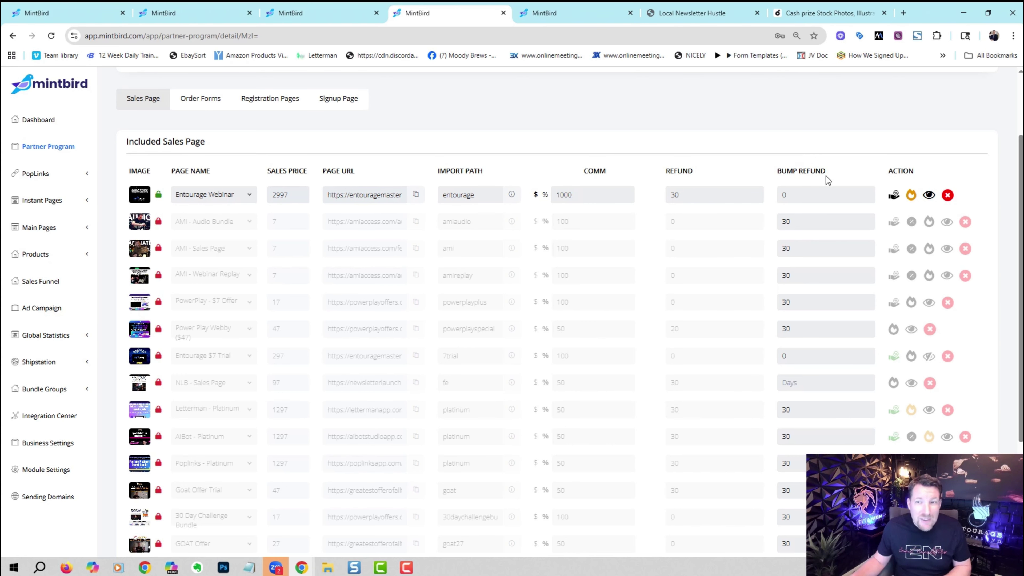
pyautogui.click(890, 196)
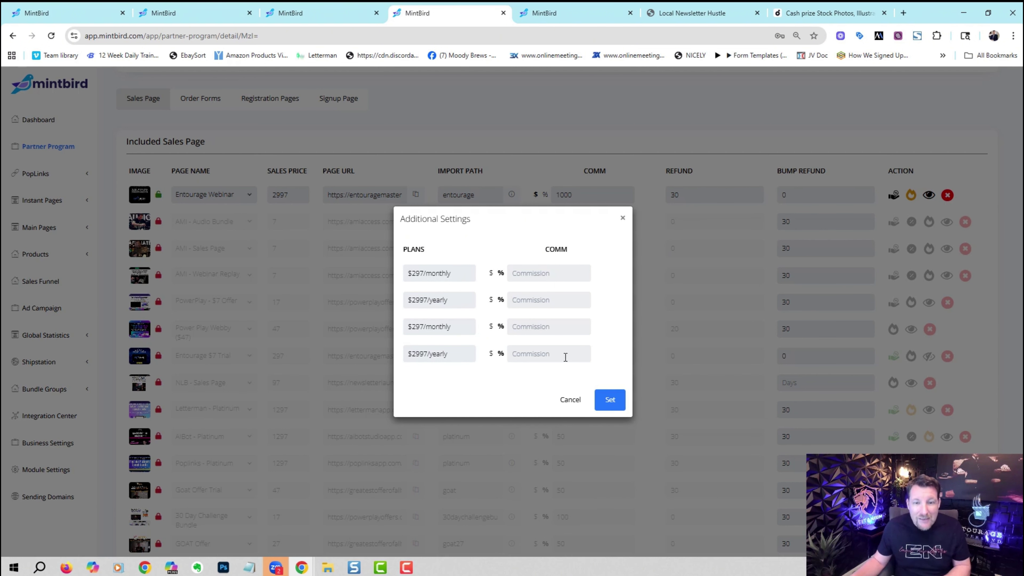
pyautogui.click(572, 399)
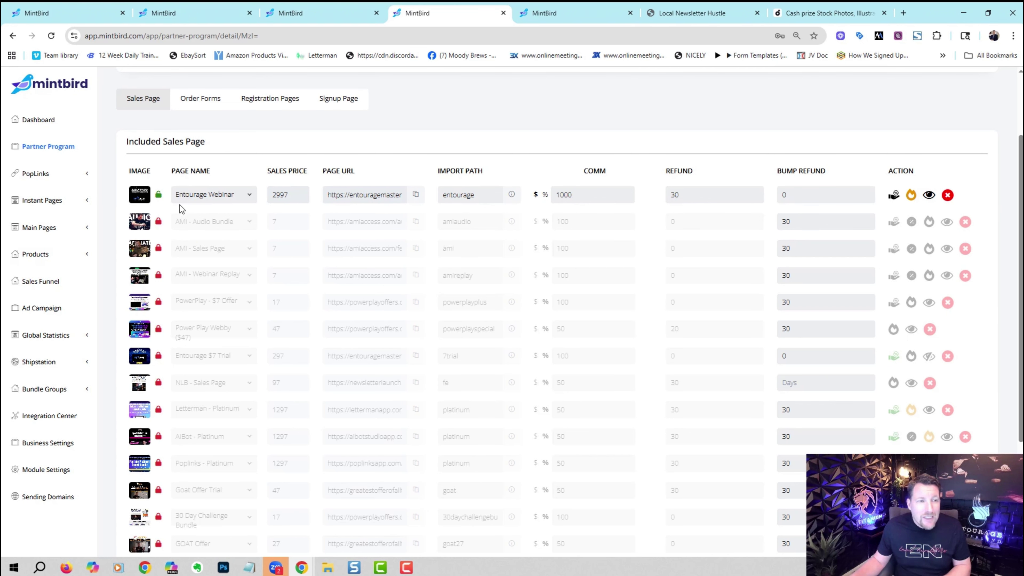
pyautogui.click(158, 196)
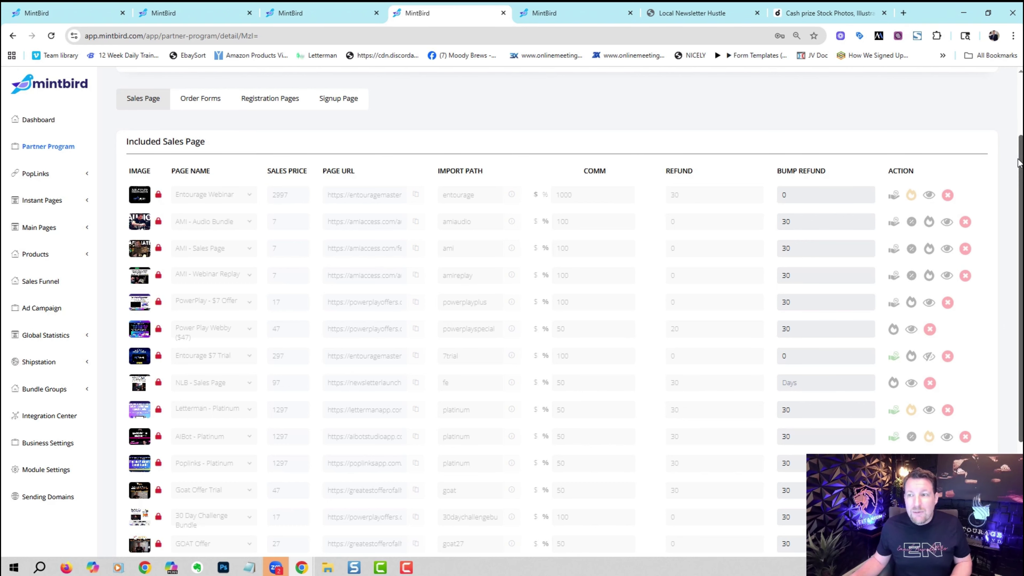
pyautogui.moveTo(1019, 153); pyautogui.dragTo(1016, 85)
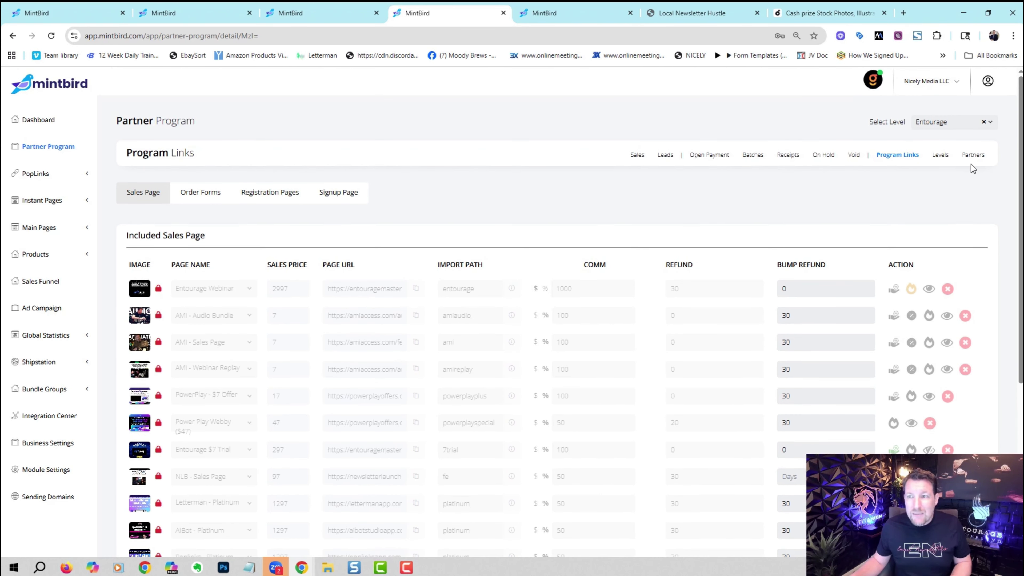
# Log into the PowerPlays partner portal with the partner's e-mail address and password.
pyautogui.click(973, 155)
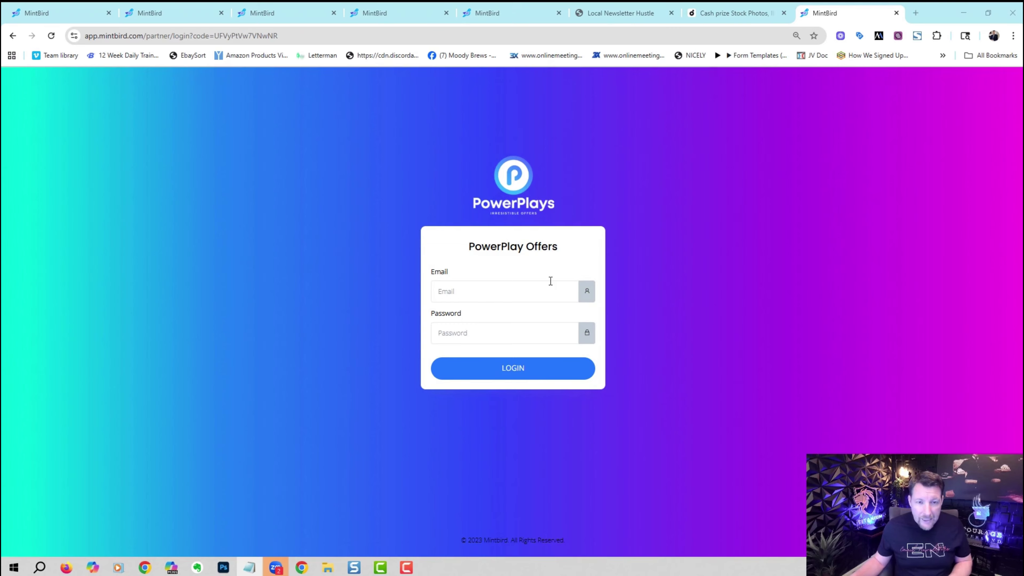
pyautogui.click(535, 287)
pyautogui.hotkey('ctrl', 'v')
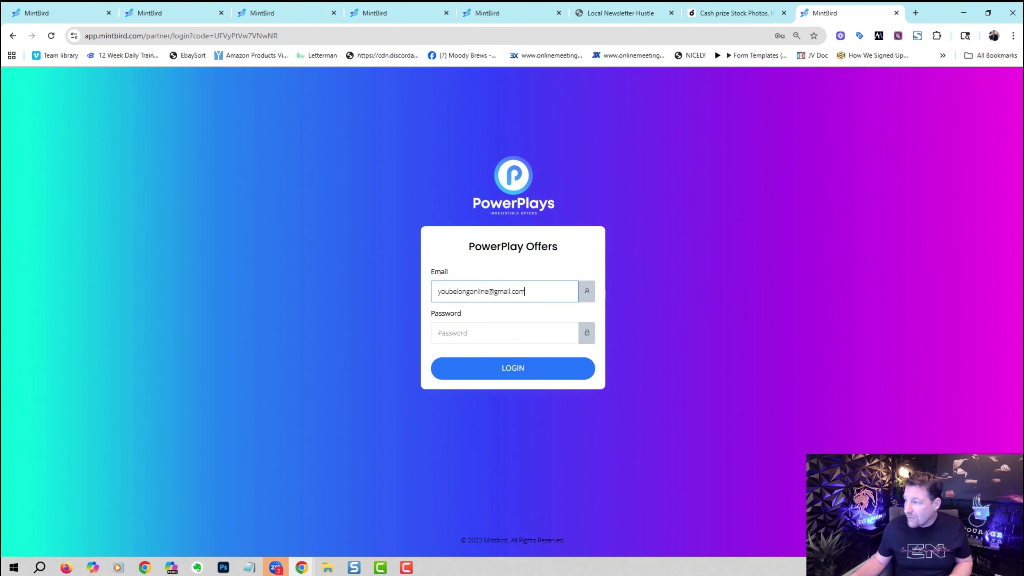
pyautogui.hotkey('alt', 'Tab')
pyautogui.click(533, 329)
pyautogui.hotkey('ctrl', 'v')
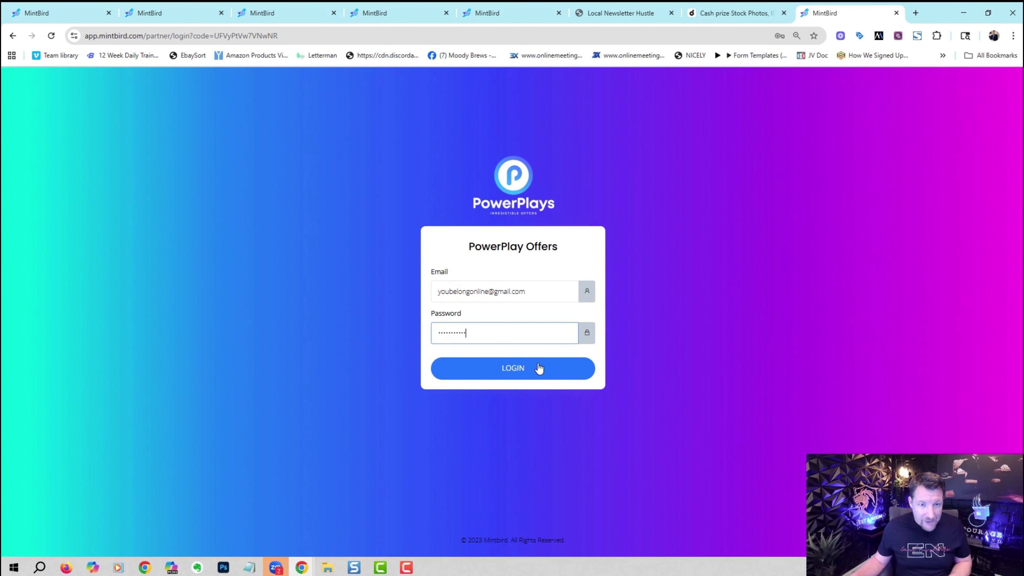
pyautogui.click(539, 366)
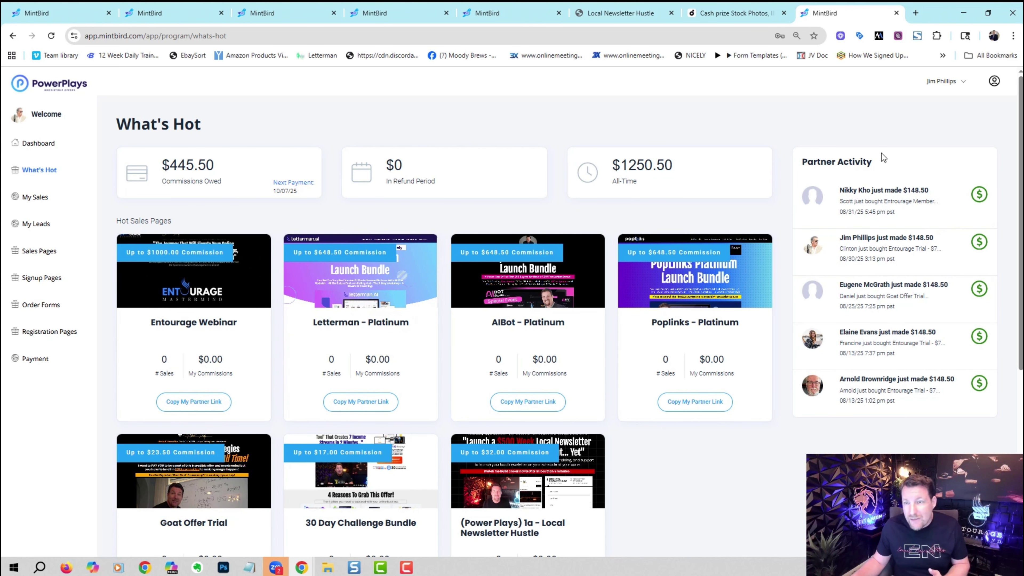
# Scroll through the What's Hot dashboard's commissions and hot sales pages.
pyautogui.scroll(-3, 1020, 258)
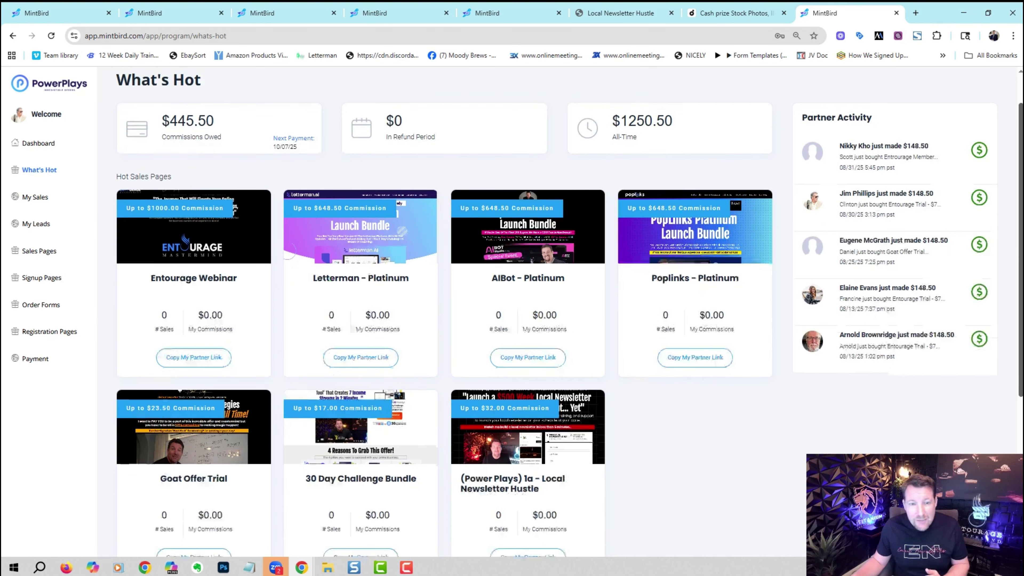
pyautogui.scroll(-3, 1020, 259)
pyautogui.scroll(2, 1020, 259)
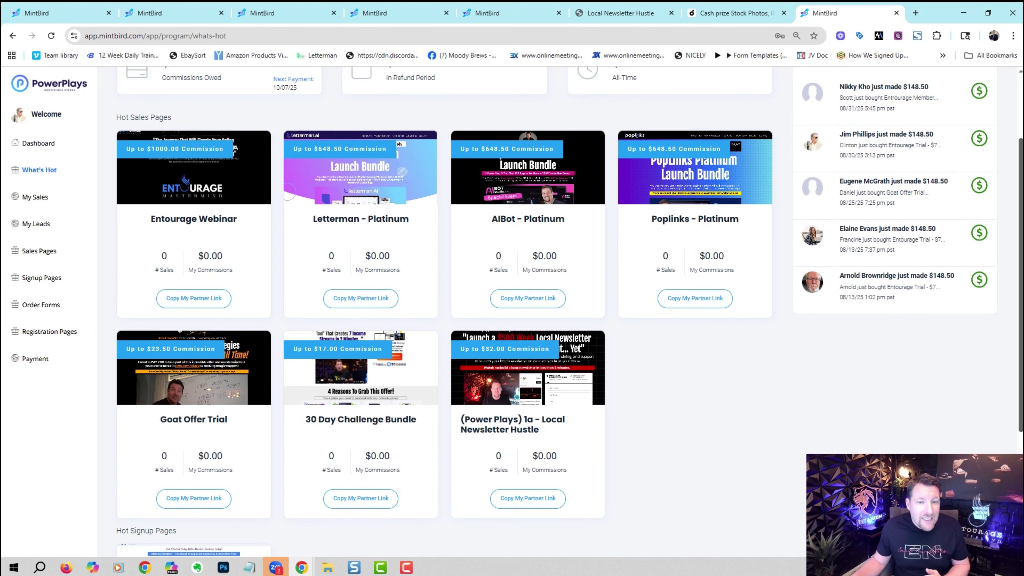
pyautogui.scroll(-1, 903, 389)
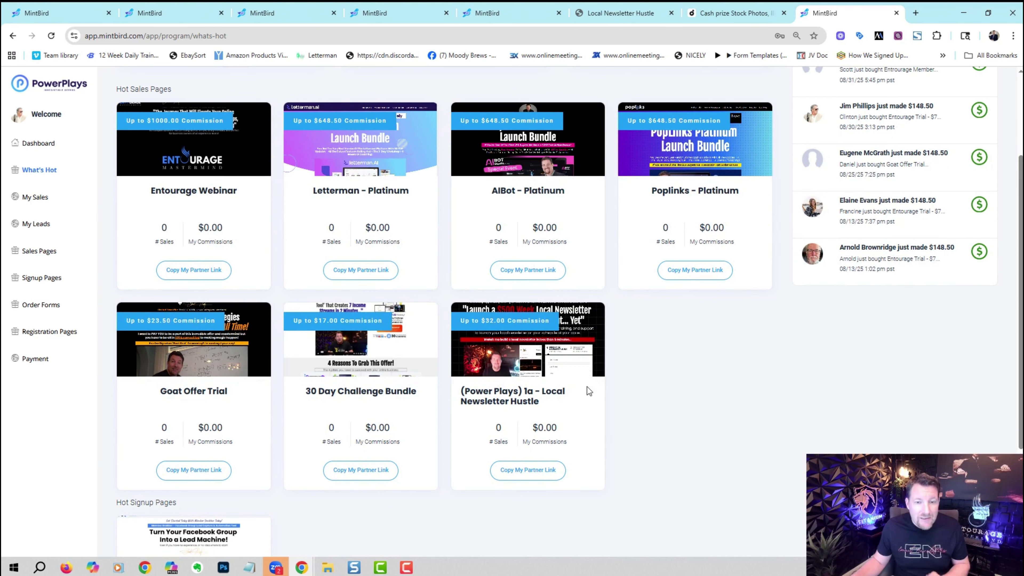
# Load the copied Local Newsletter Hustle partner link, close that tab, and return What's Hot to the top.
pyautogui.click(915, 13)
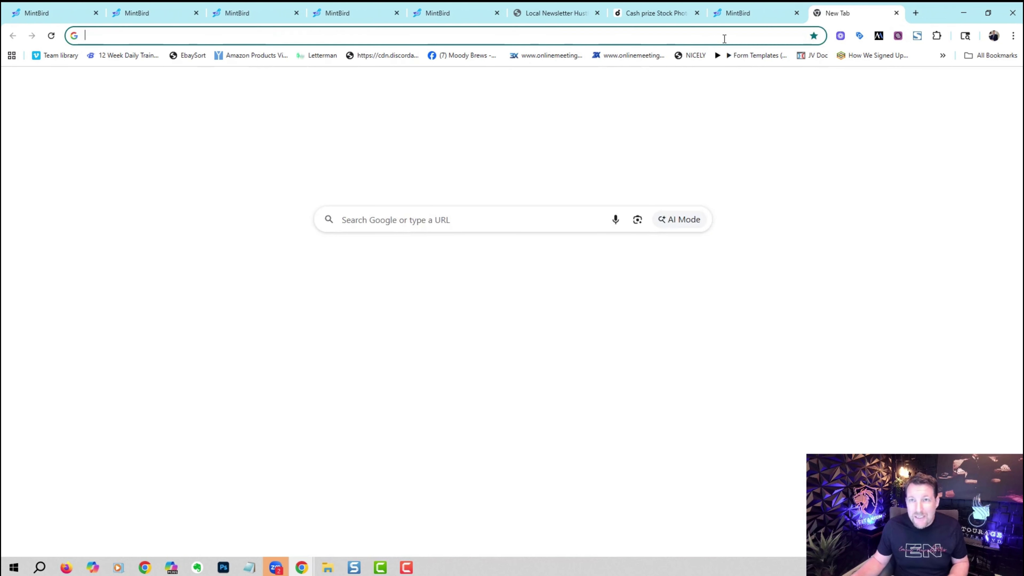
pyautogui.write('tpz3.com/8023?pid=UFVyP:32:22')
pyautogui.press('Return')
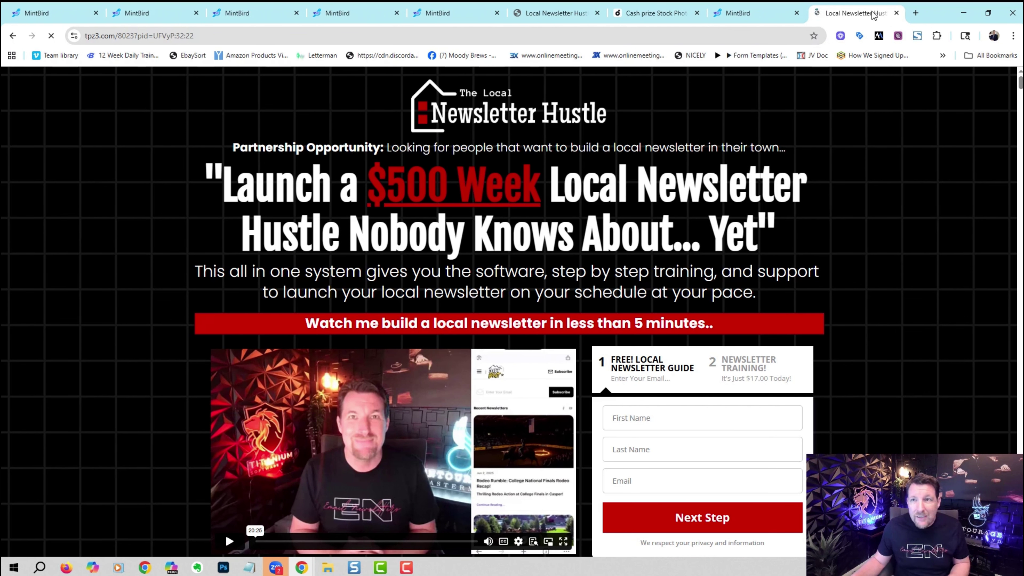
pyautogui.click(896, 13)
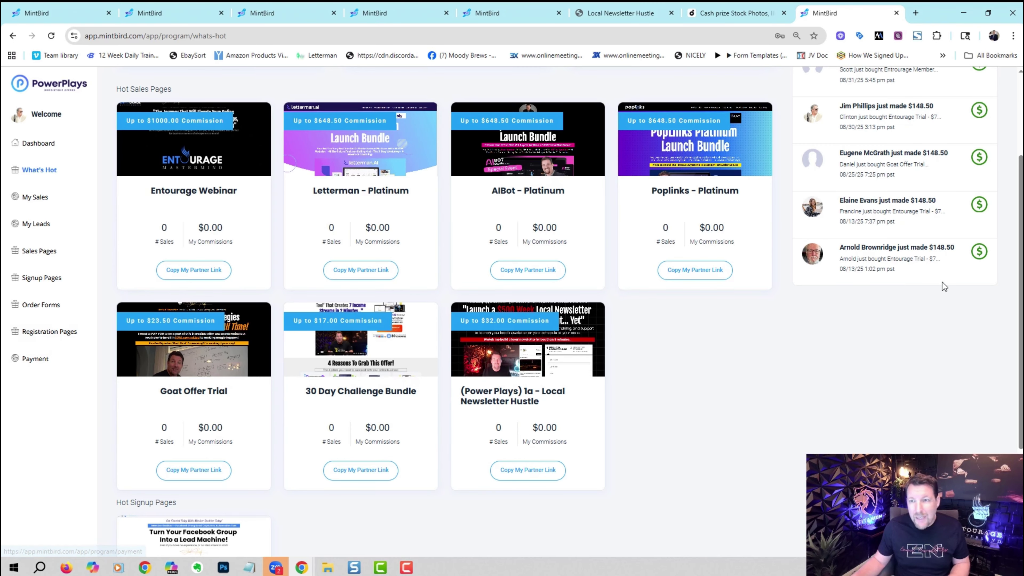
pyautogui.scroll(2, 1021, 222)
pyautogui.scroll(1, 760, 131)
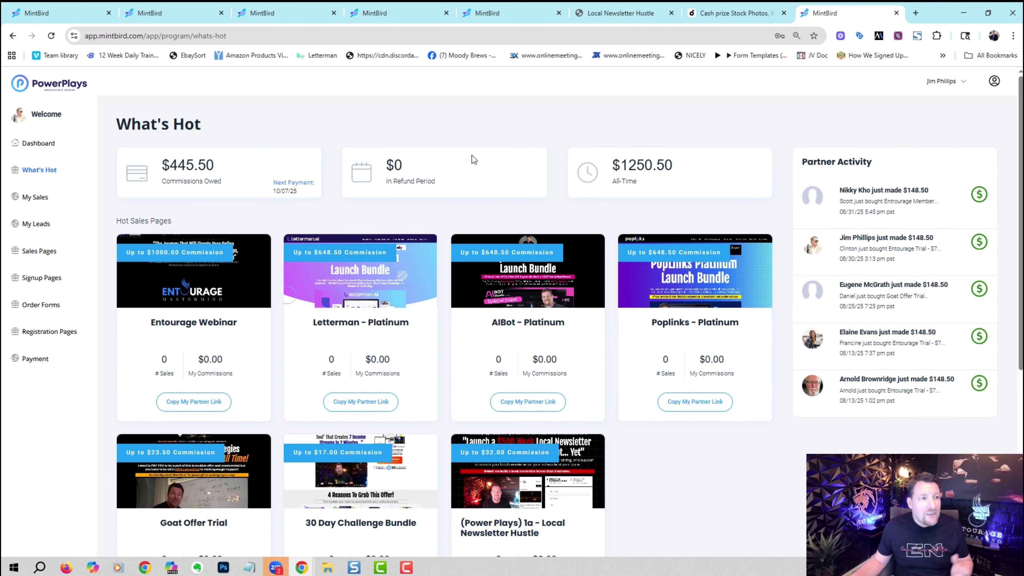